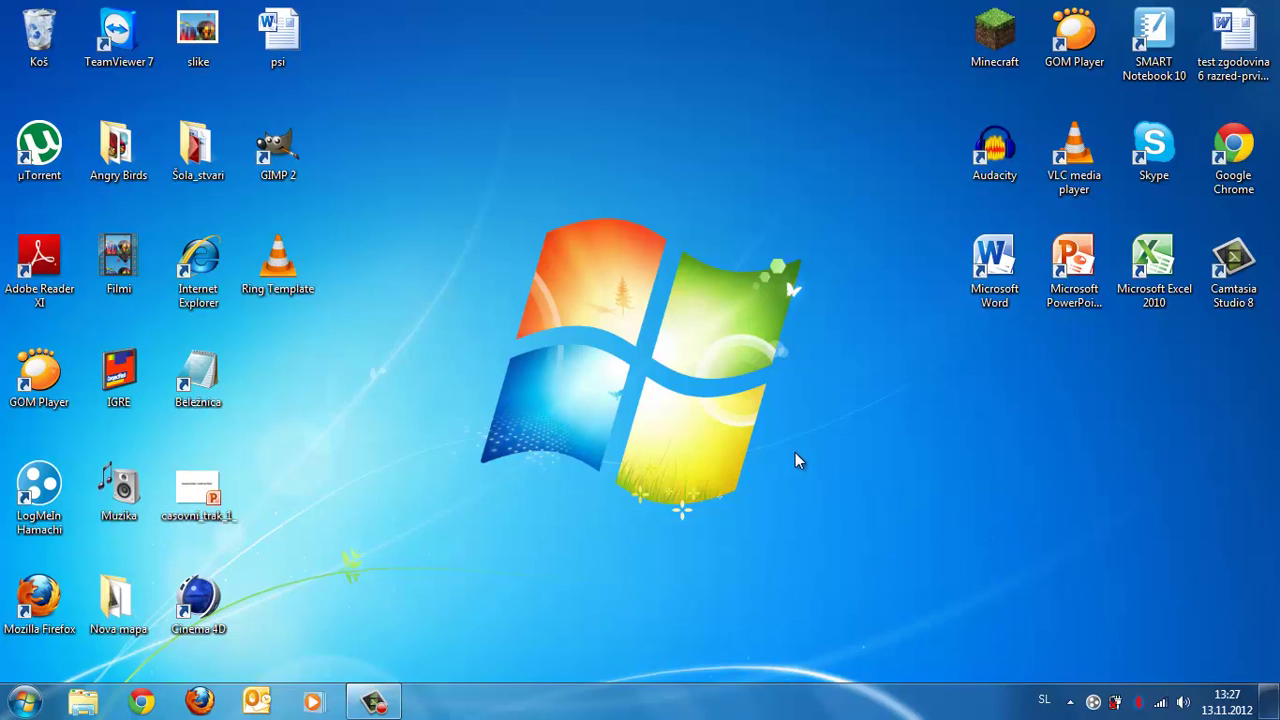
# Preview the Ring Template video in Windows Media Player, then close the player.
pyautogui.moveTo(478, 346); pyautogui.dragTo(250, 232)
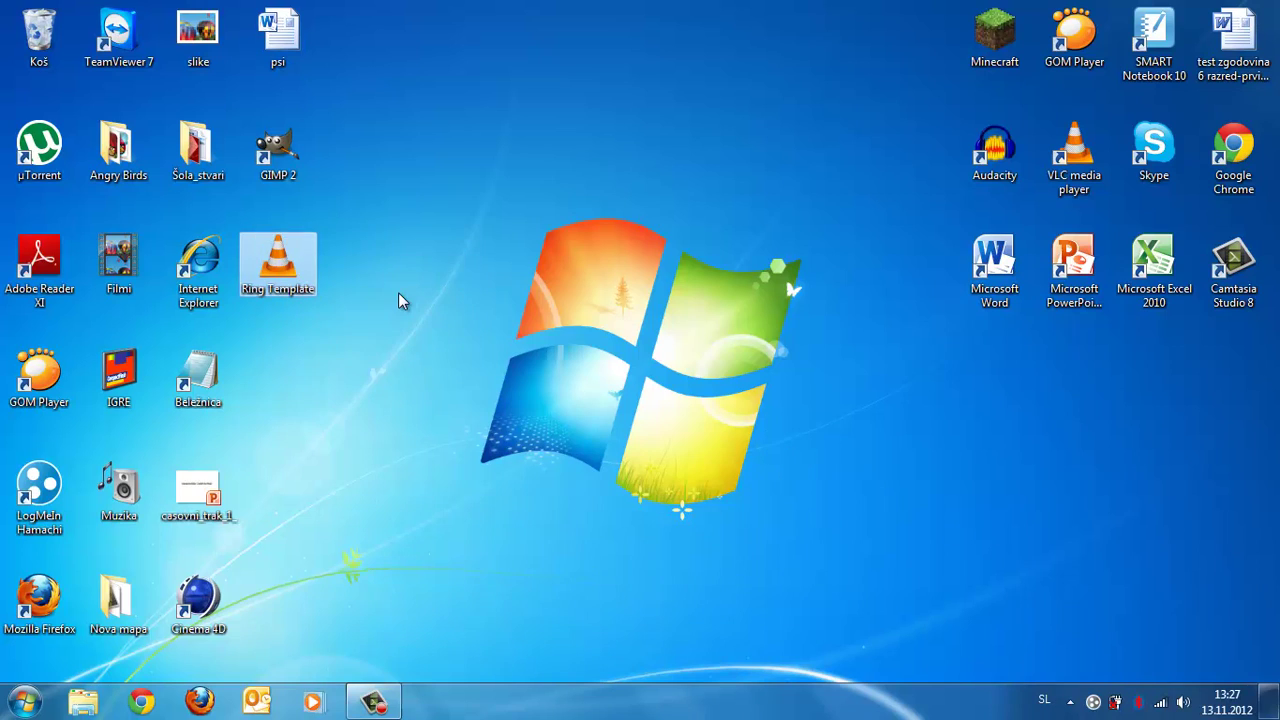
pyautogui.rightClick(266, 272)
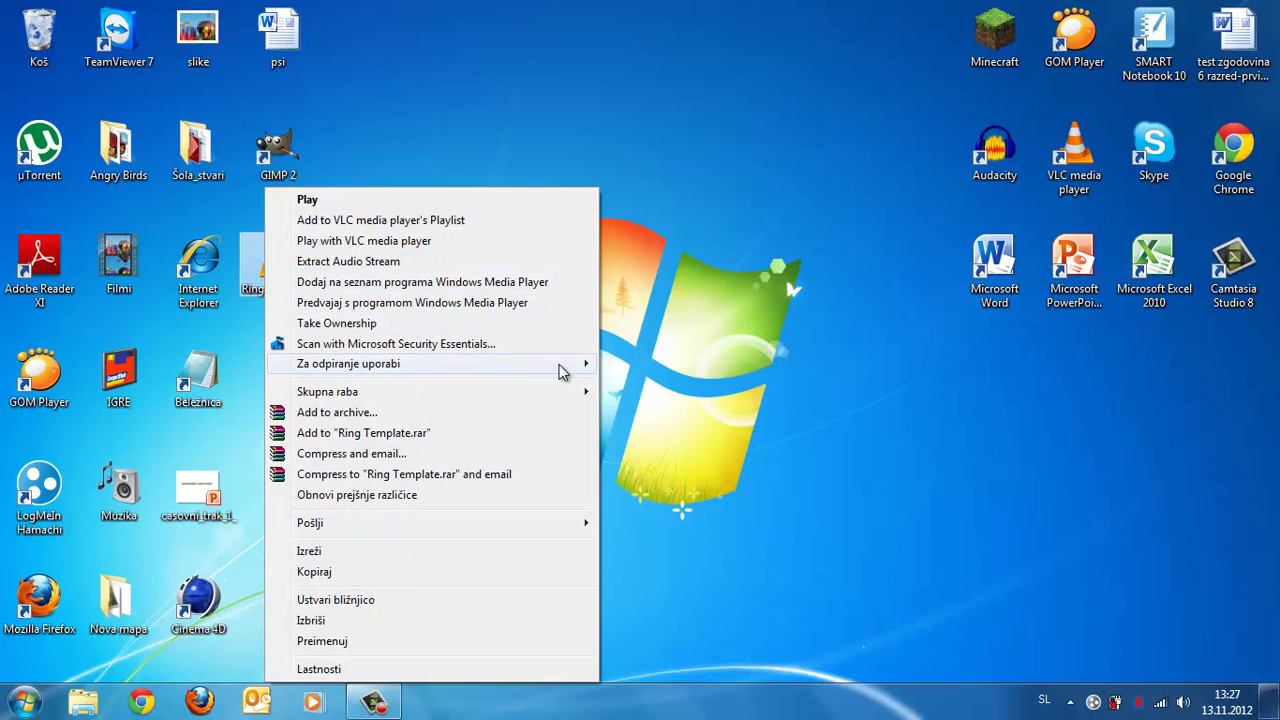
pyautogui.moveTo(563, 372)
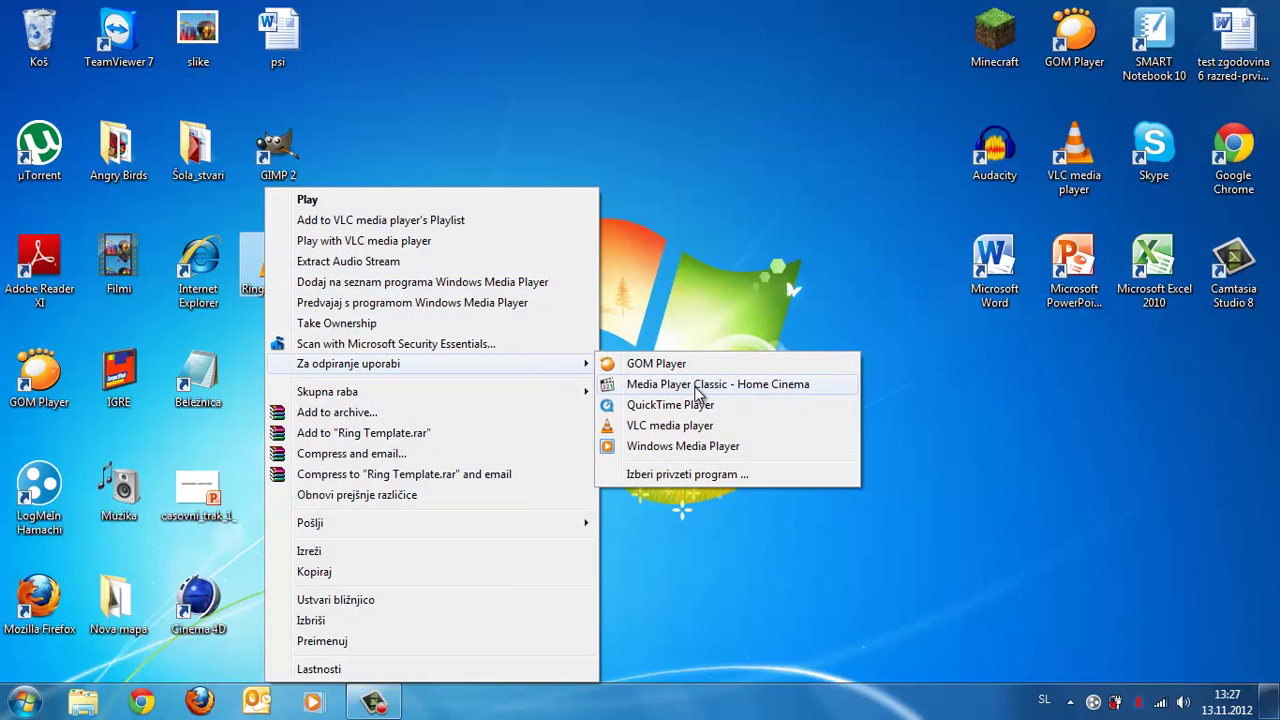
pyautogui.click(722, 445)
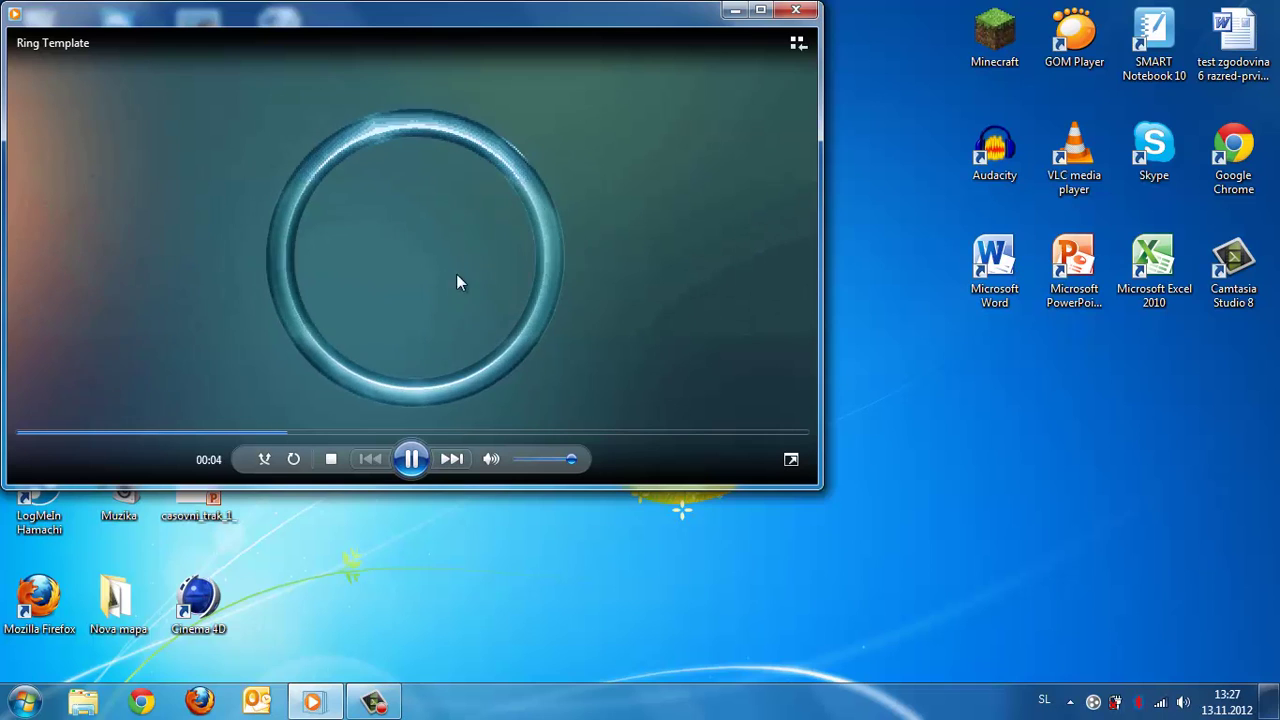
pyautogui.hotkey('alt', 'F4')
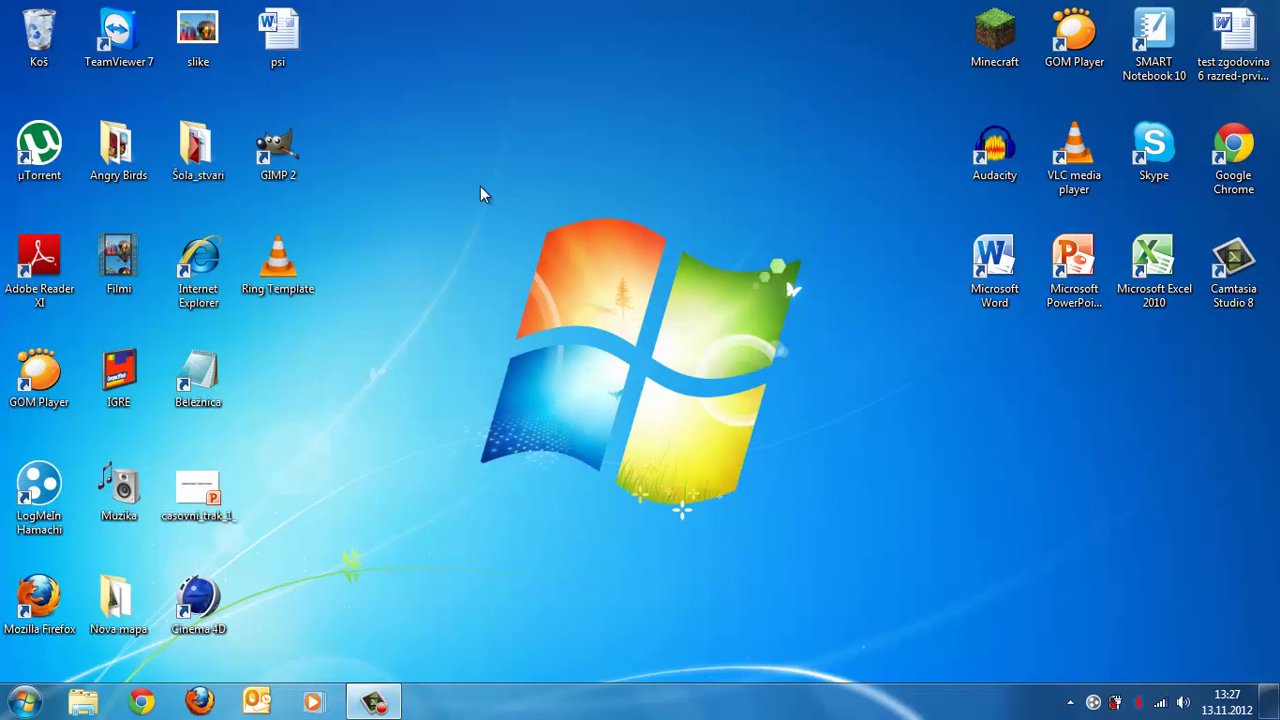
# Permanently empty the Recycle Bin.
pyautogui.rightClick(16, 22)
pyautogui.click(110, 59)
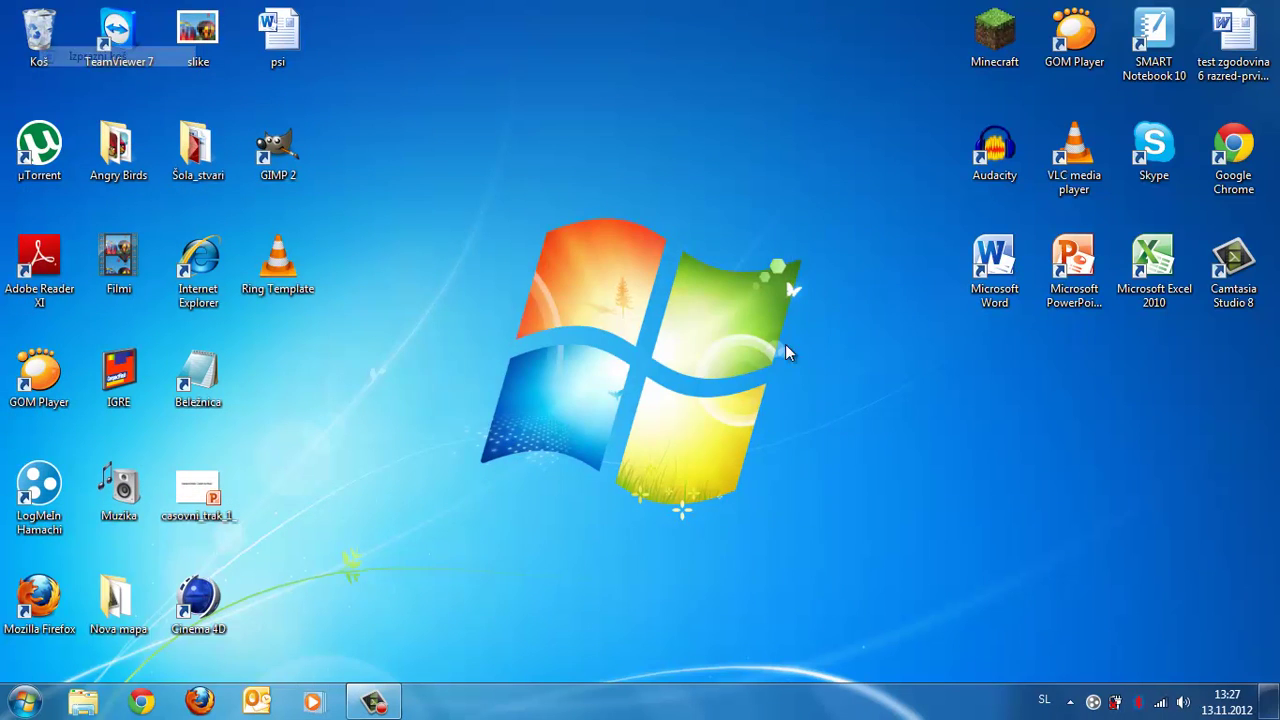
pyautogui.click(727, 426)
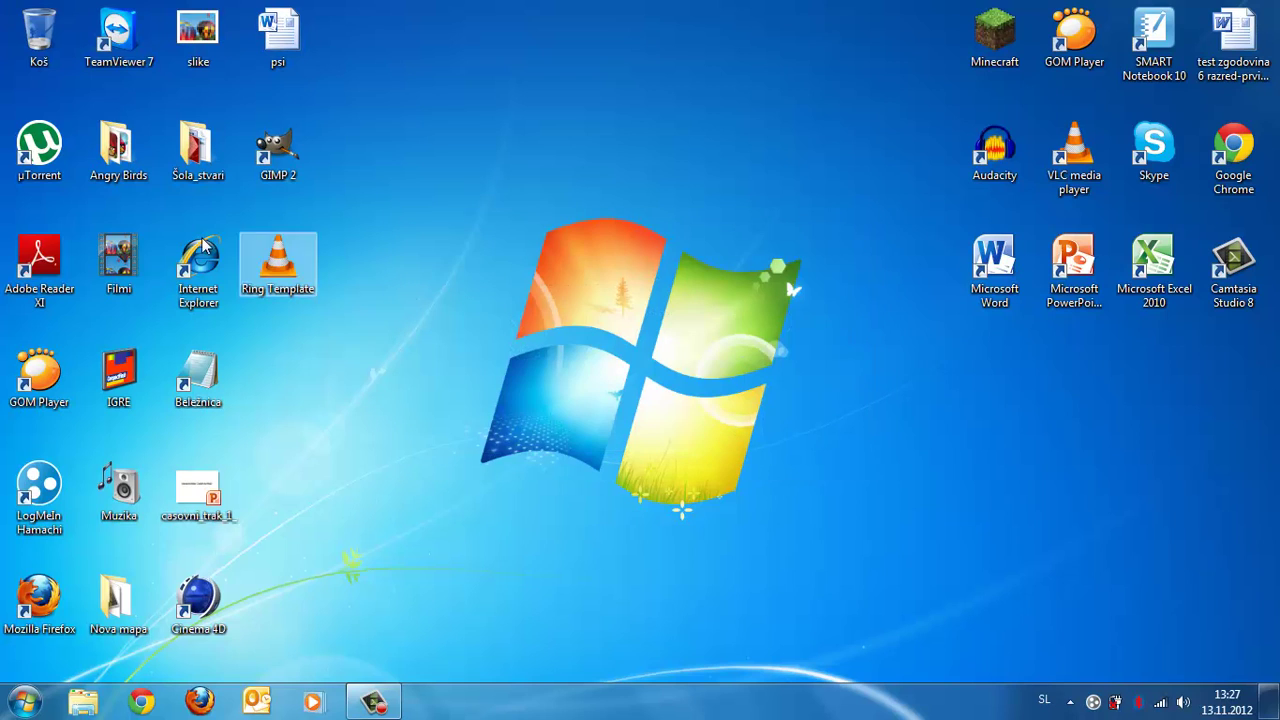
# Launch Camtasia Studio 8 and dismiss the software key validation warning.
pyautogui.moveTo(415, 316); pyautogui.dragTo(232, 240)
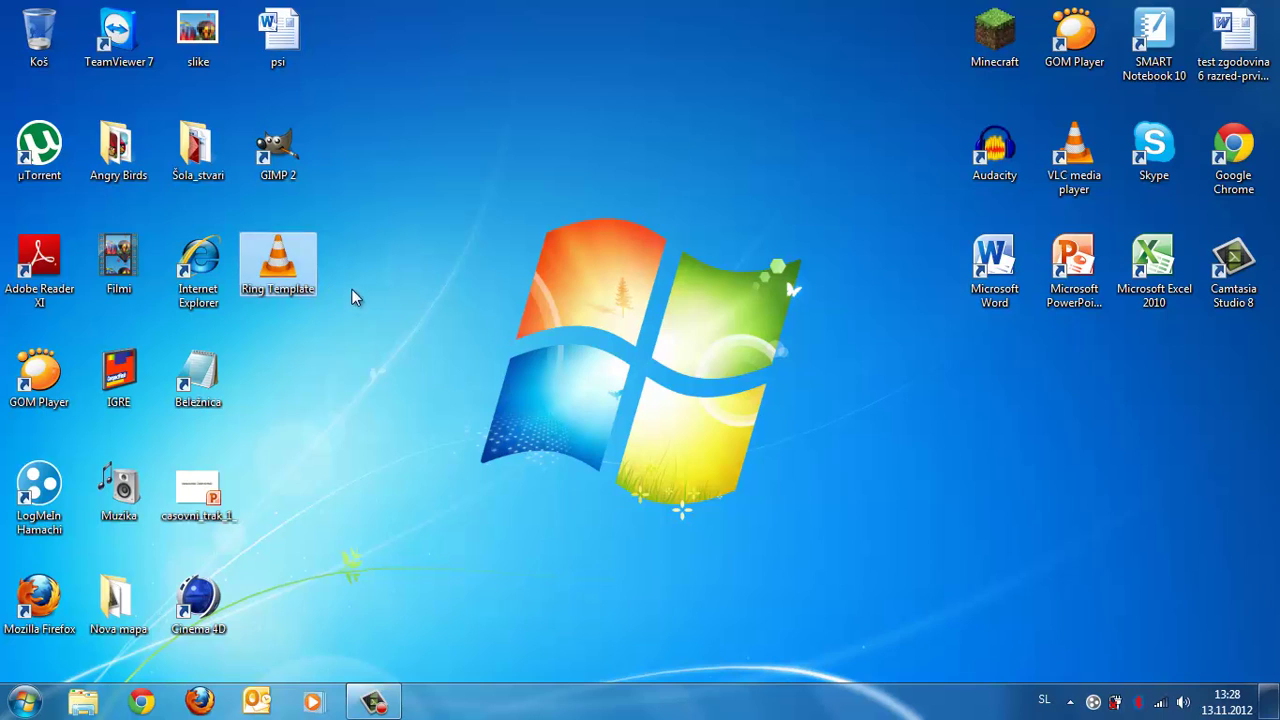
pyautogui.moveTo(355, 292); pyautogui.dragTo(250, 250)
pyautogui.click(492, 318)
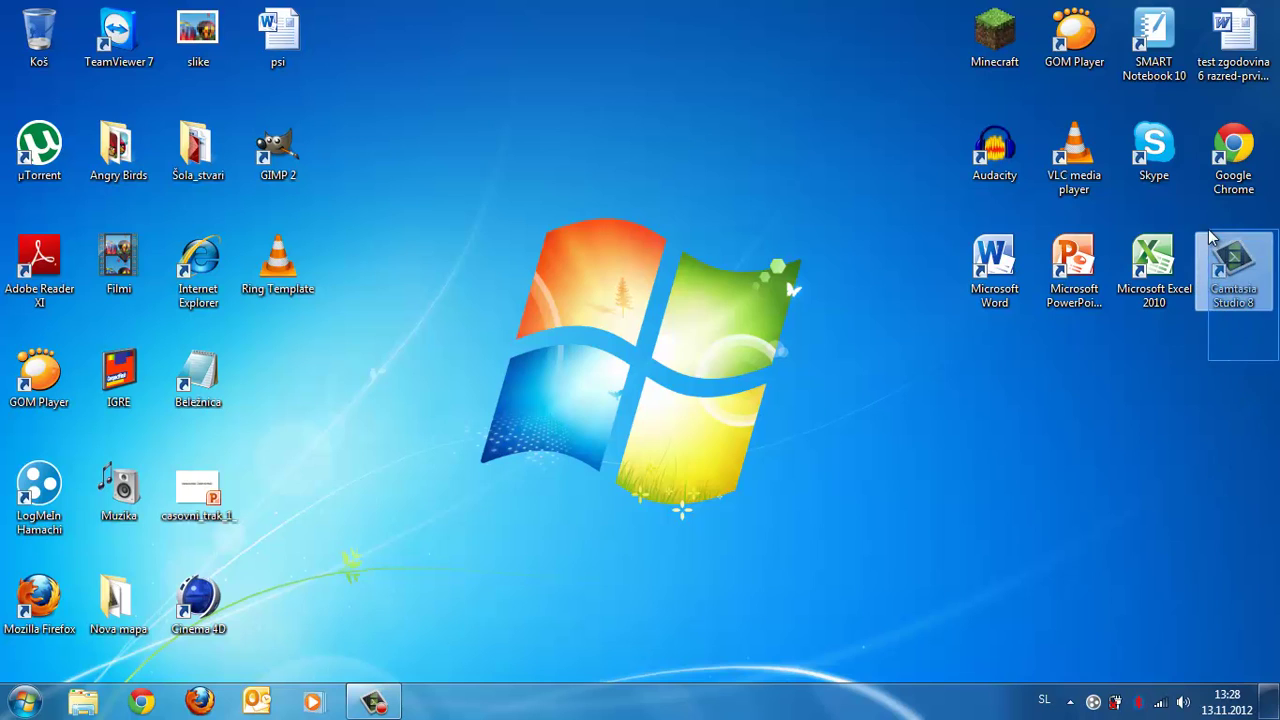
pyautogui.doubleClick(1238, 278)
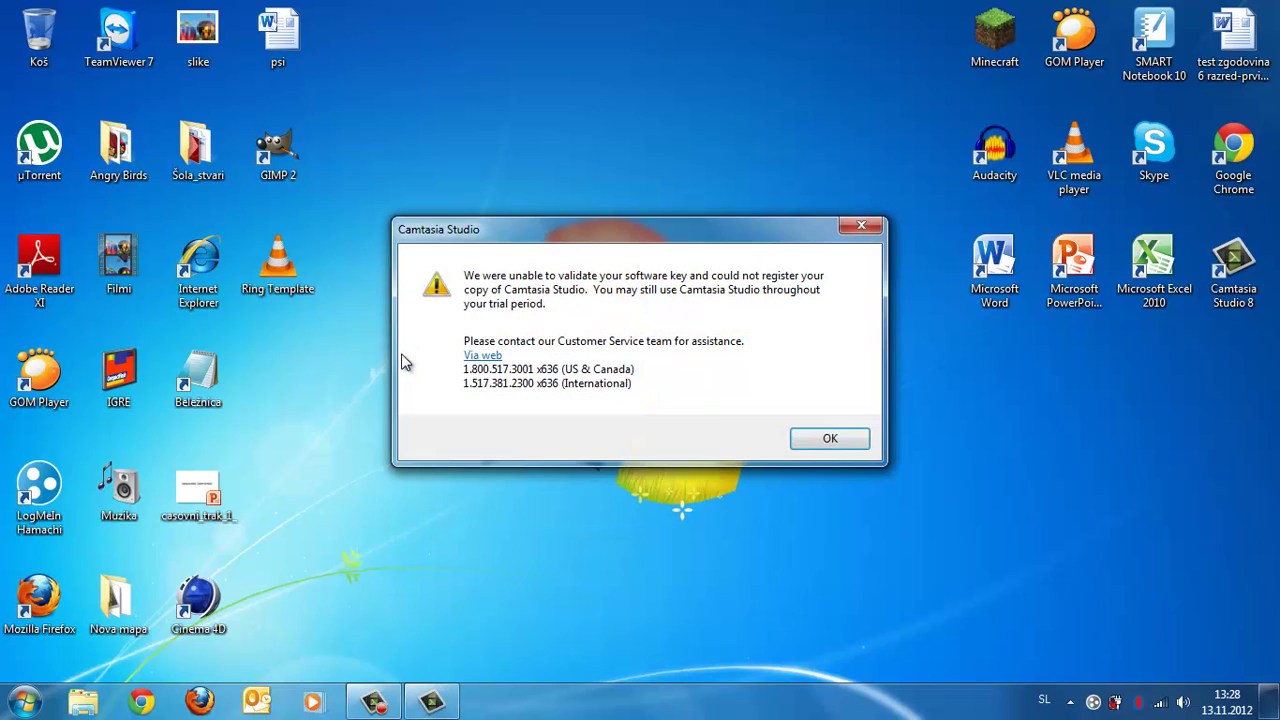
pyautogui.click(830, 440)
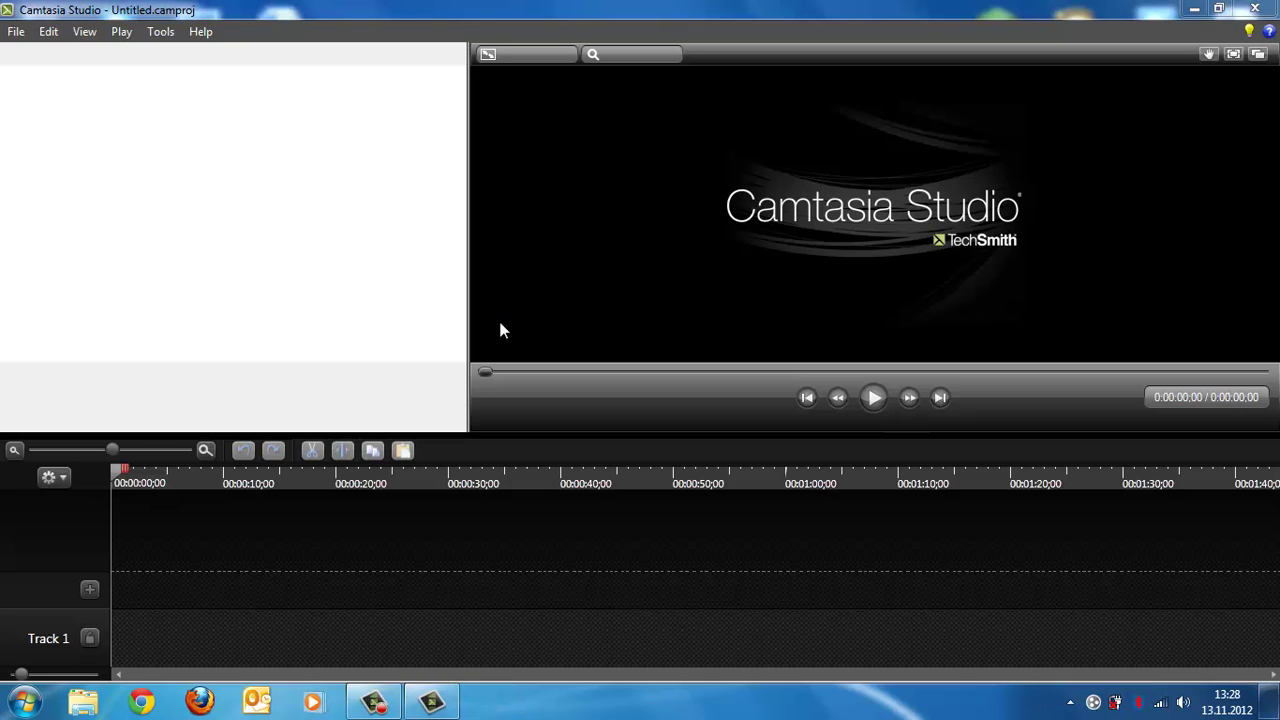
# Import Ring Template.avi from the Desktop into the clip bin.
pyautogui.click(200, 31)
pyautogui.click(200, 31)
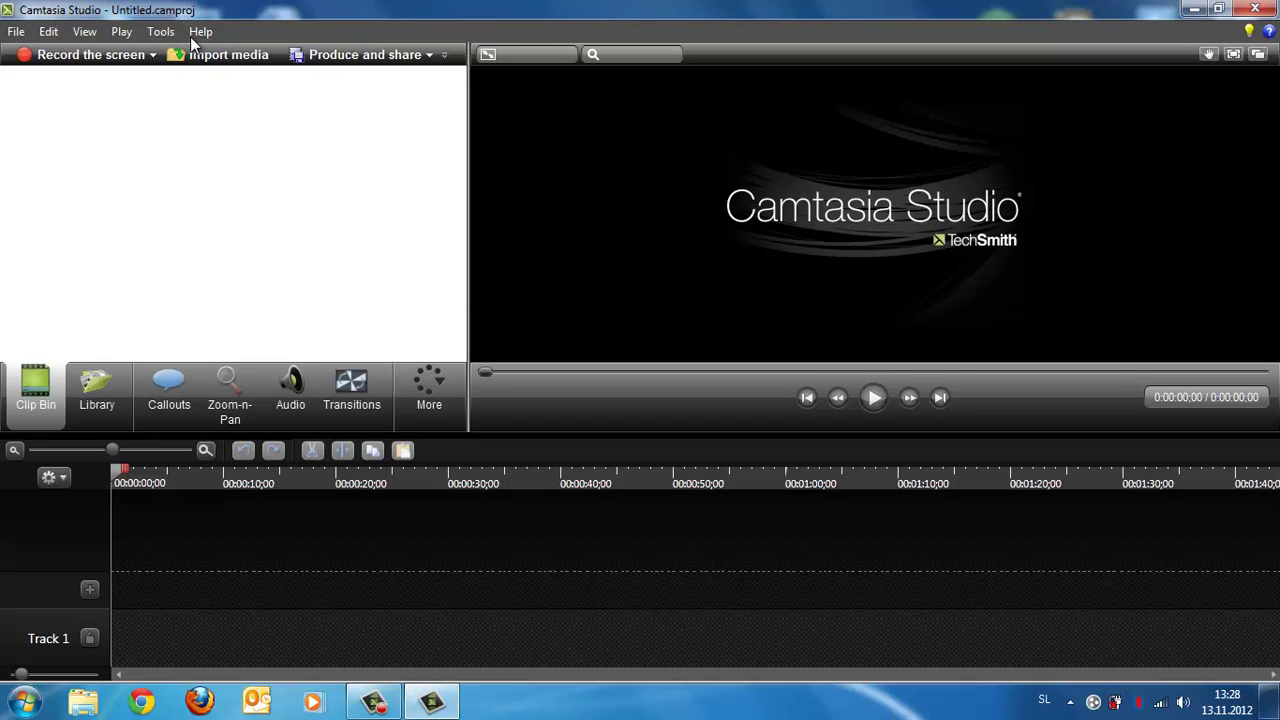
pyautogui.click(196, 56)
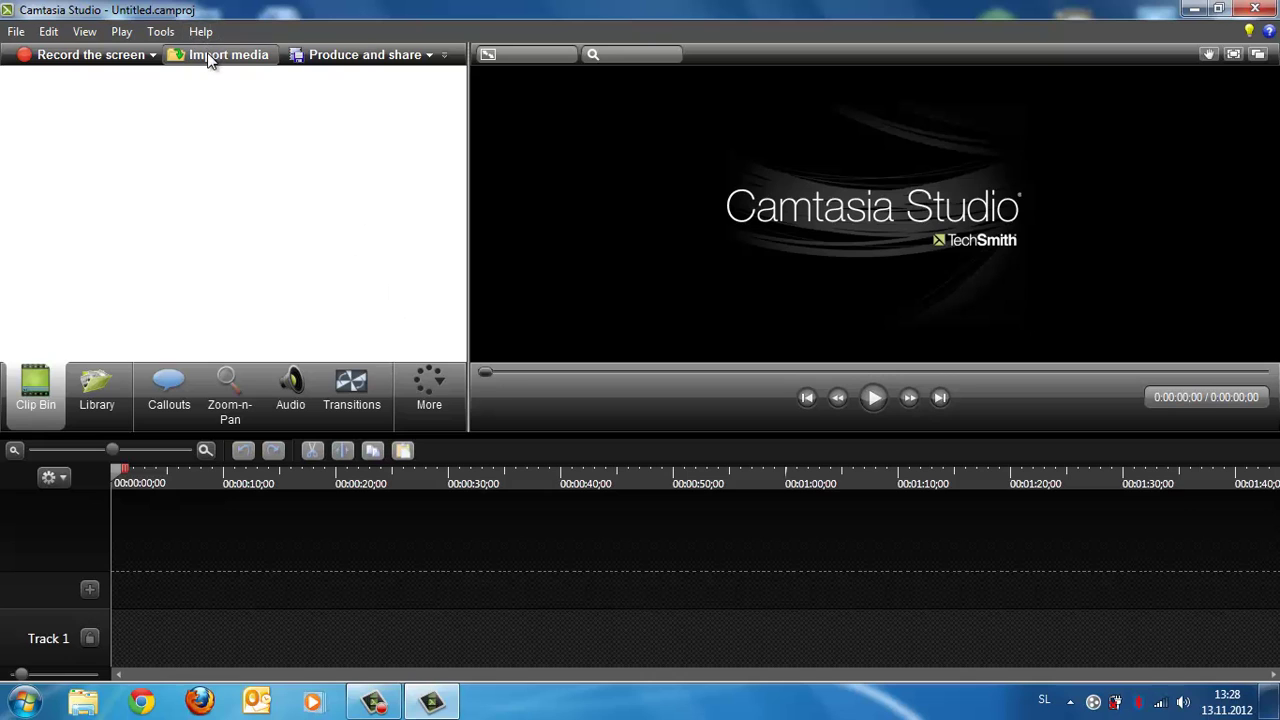
pyautogui.click(429, 146)
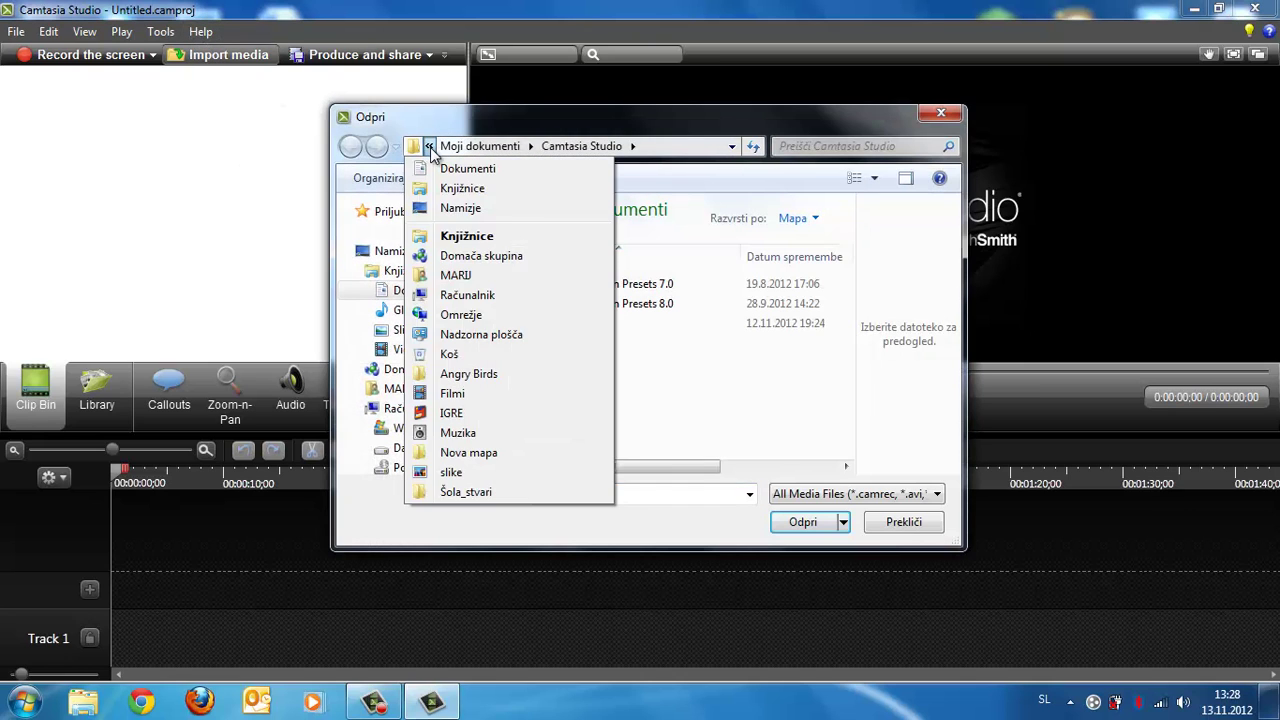
pyautogui.click(462, 205)
pyautogui.scroll(-5, 729, 266)
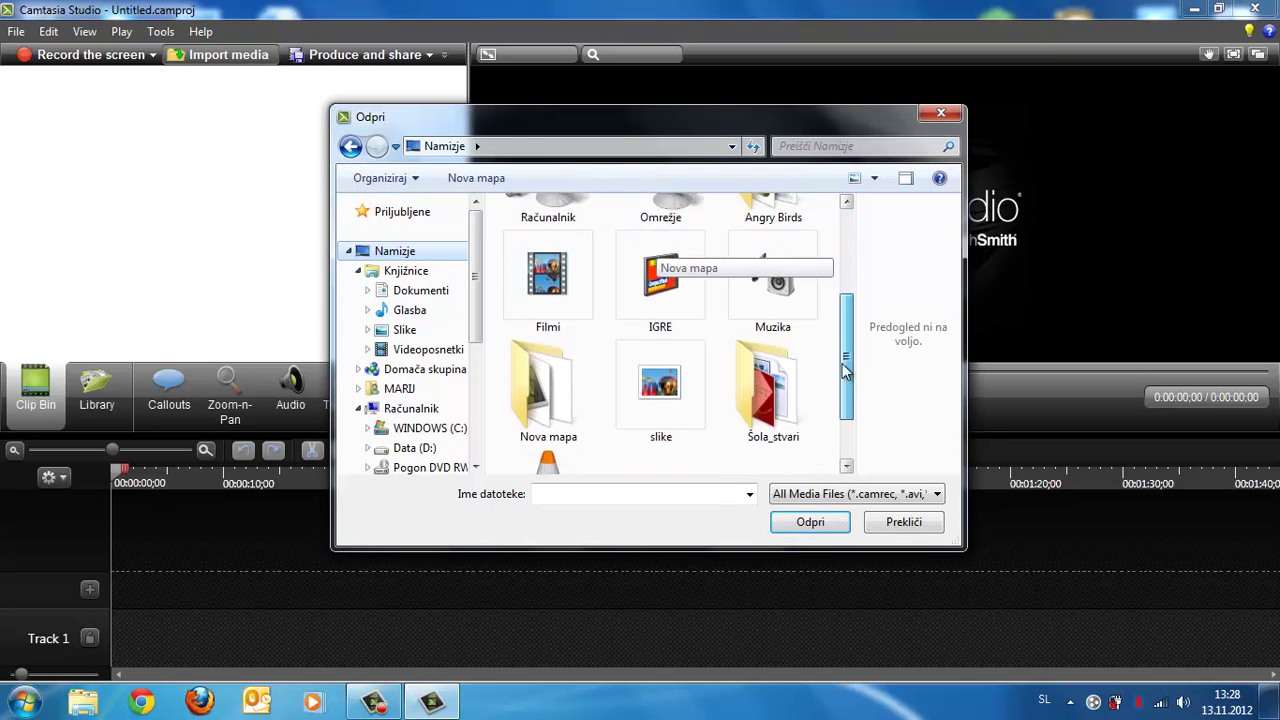
pyautogui.click(551, 428)
pyautogui.doubleClick(551, 428)
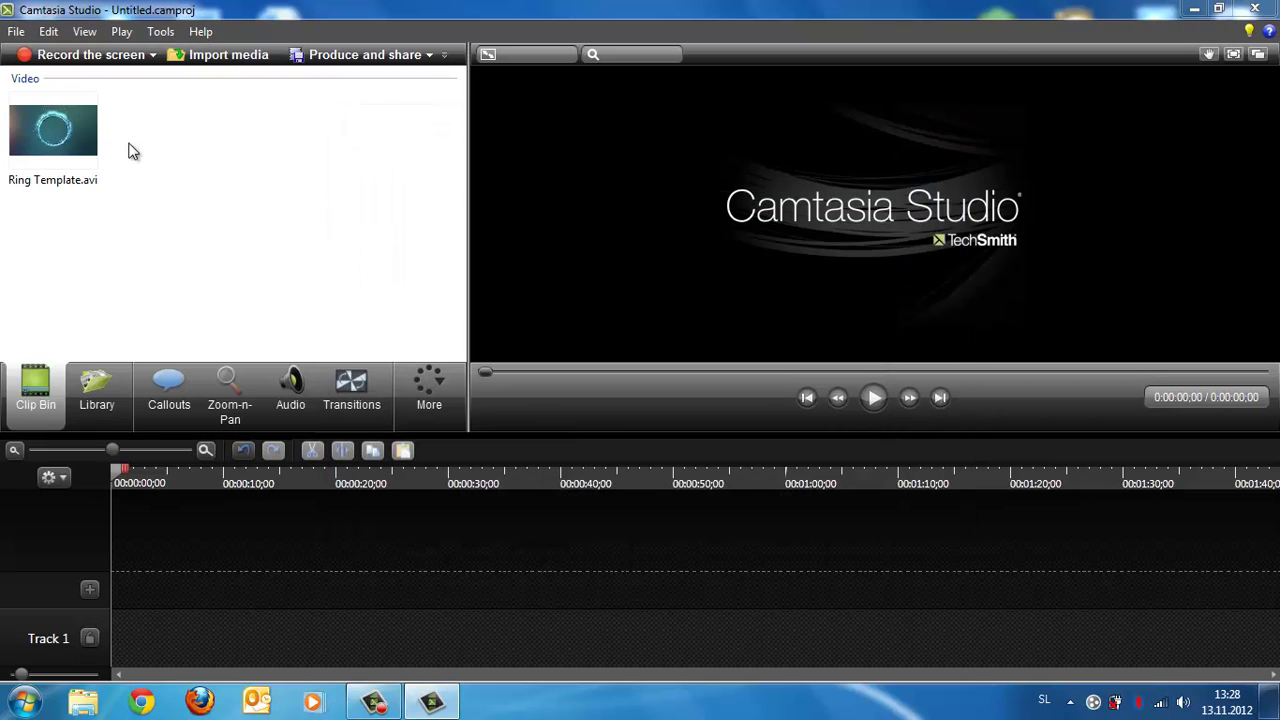
# Place Ring Template.avi at 0:00 on Track 1 with 864 x 486 editing dimensions.
pyautogui.click(32, 125)
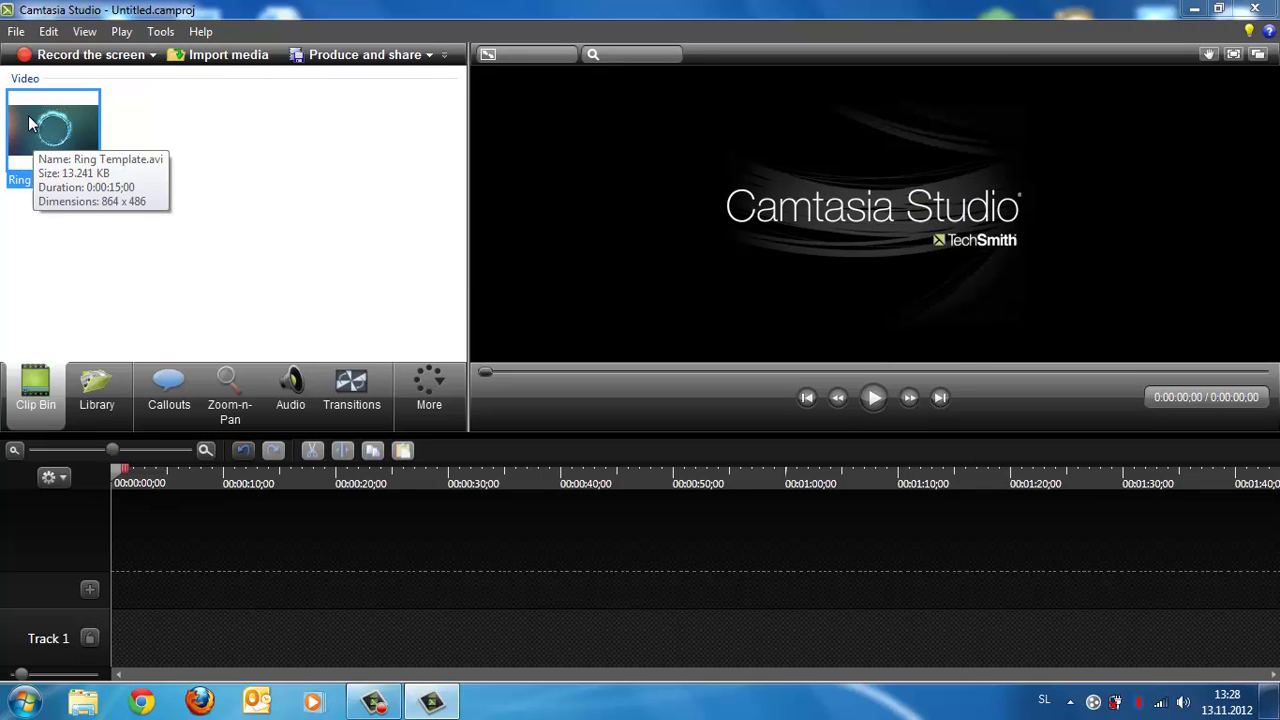
pyautogui.moveTo(68, 120); pyautogui.dragTo(160, 630)
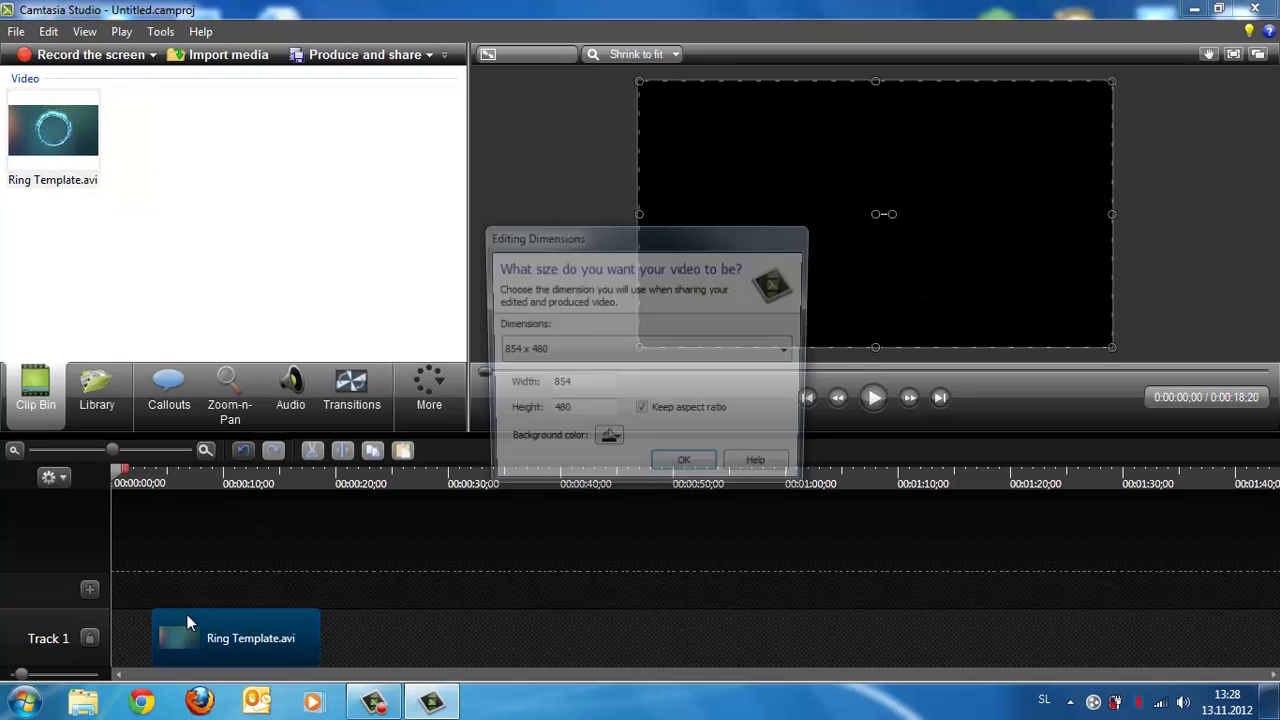
pyautogui.click(616, 352)
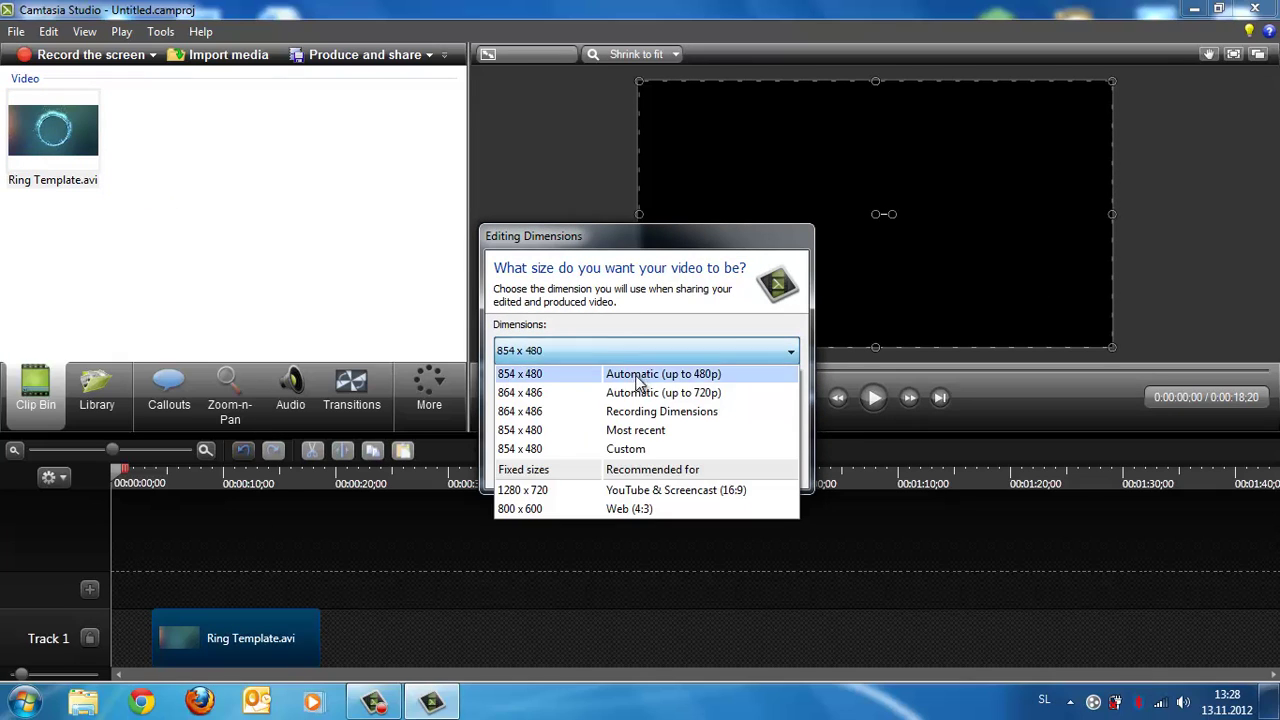
pyautogui.click(741, 392)
pyautogui.click(688, 469)
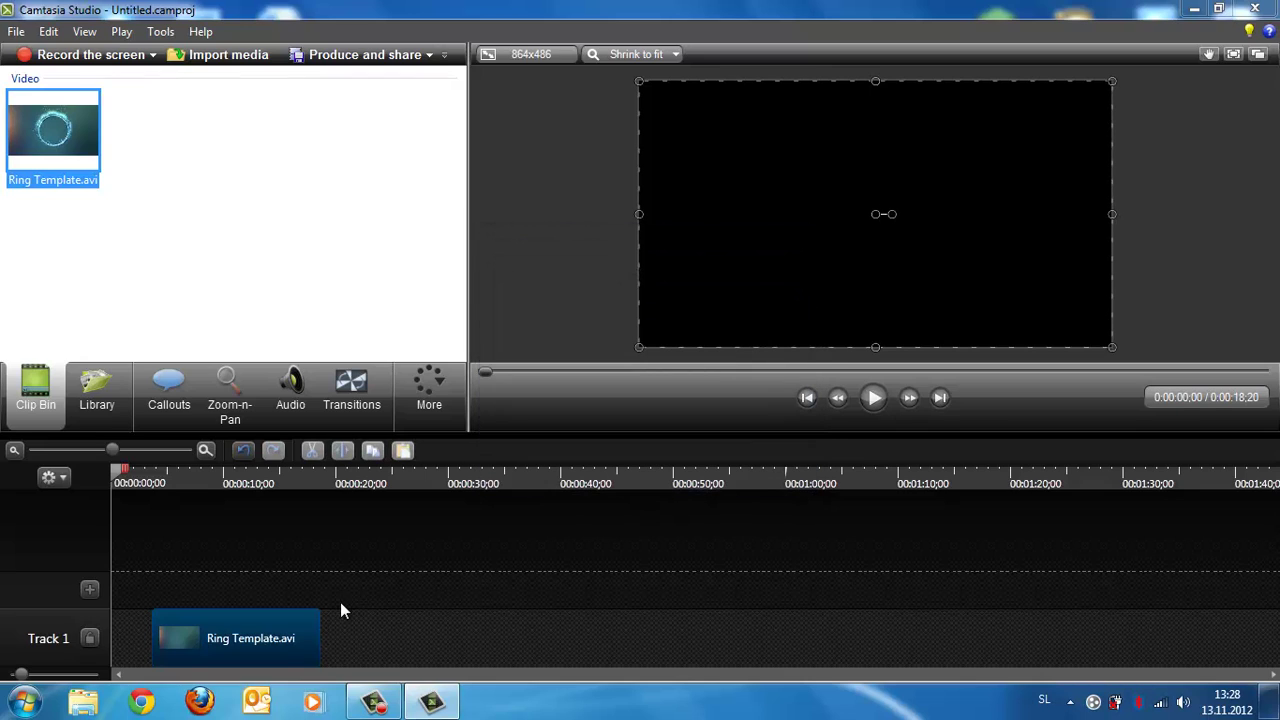
pyautogui.moveTo(172, 641); pyautogui.dragTo(130, 634)
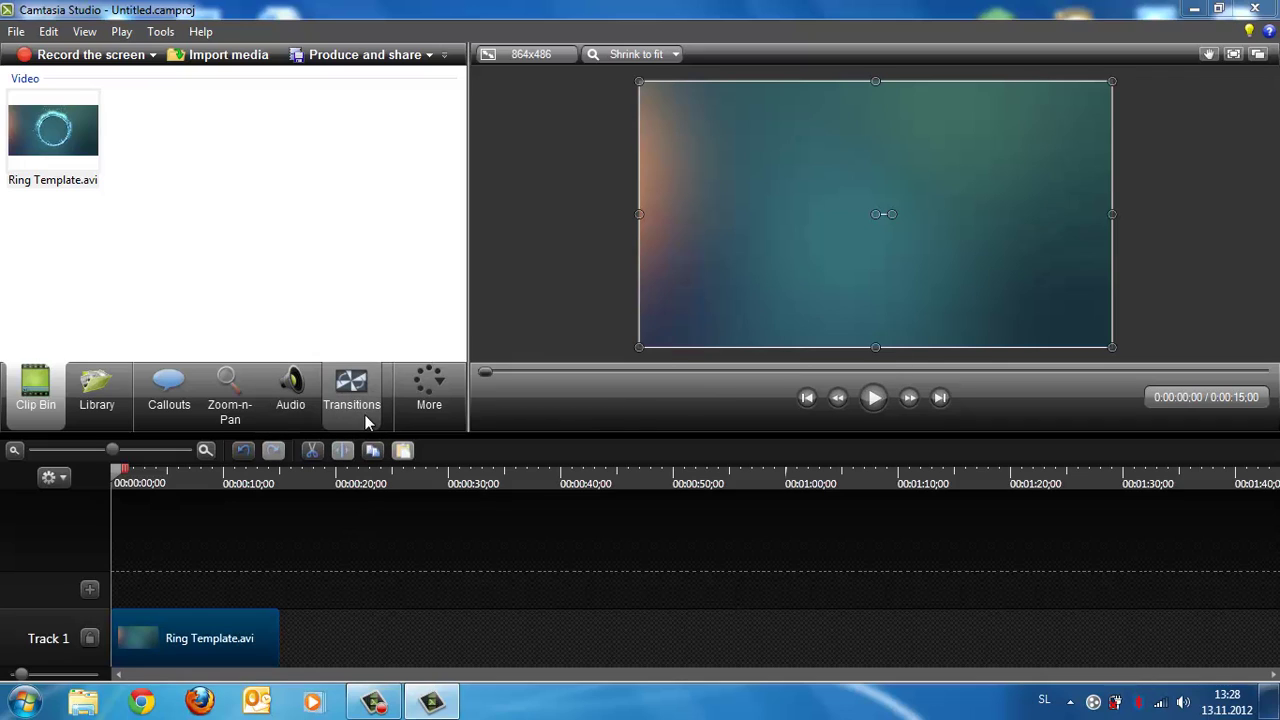
# Add a text callout reading PC, NOTEBOOK, HELPER on three lines.
pyautogui.click(169, 388)
pyautogui.click(368, 175)
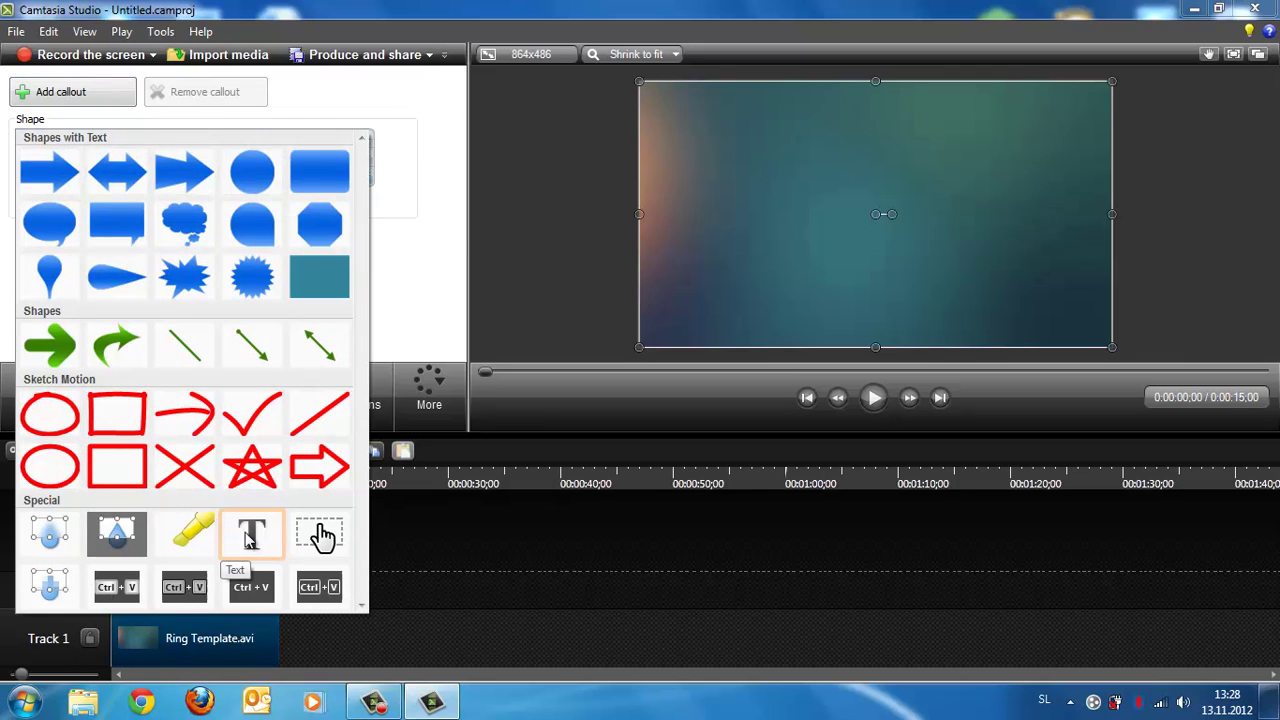
pyautogui.click(257, 532)
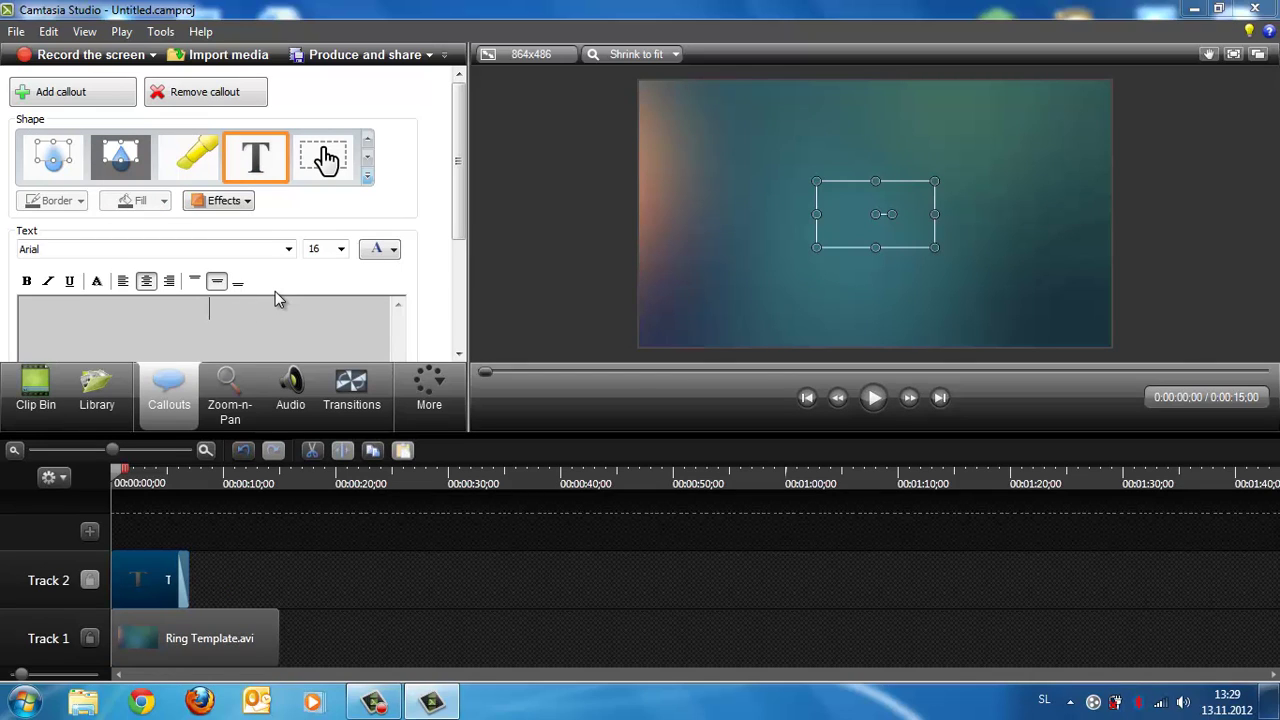
pyautogui.write('Pc')
pyautogui.press('BackSpace')
pyautogui.press('Return')
pyautogui.write('Notebook')
pyautogui.press('Return')
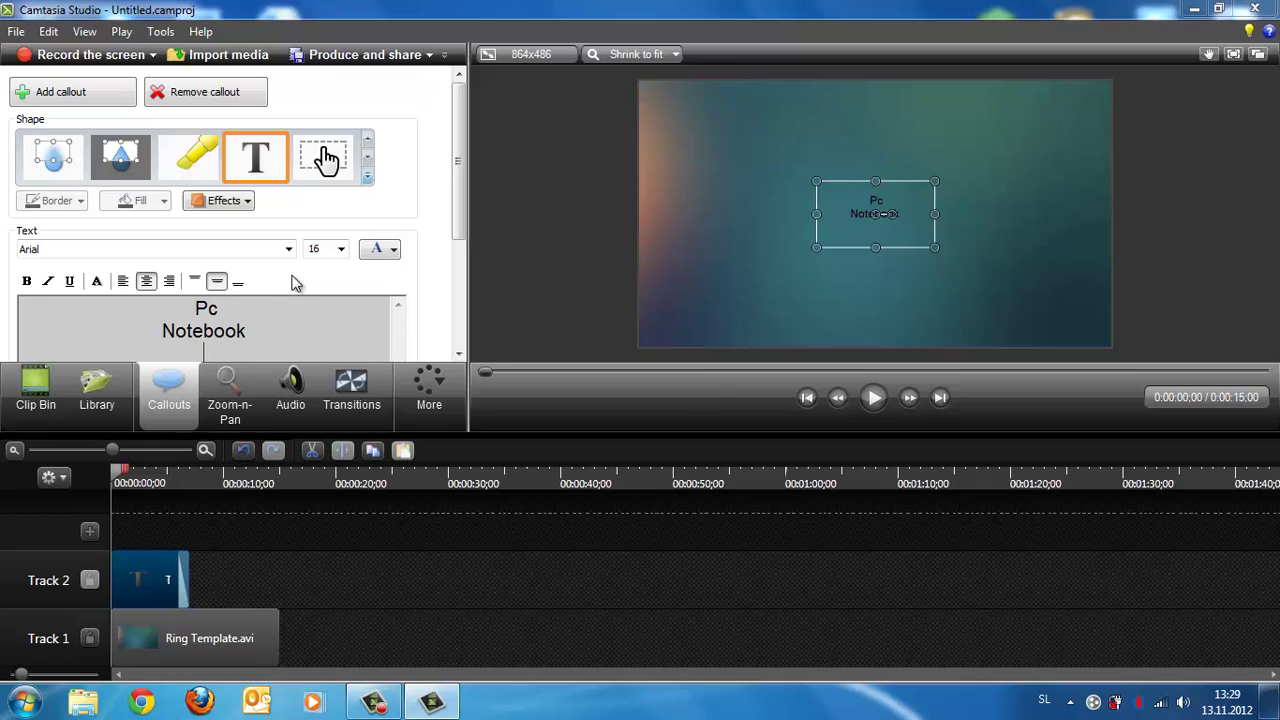
pyautogui.write('Helper')
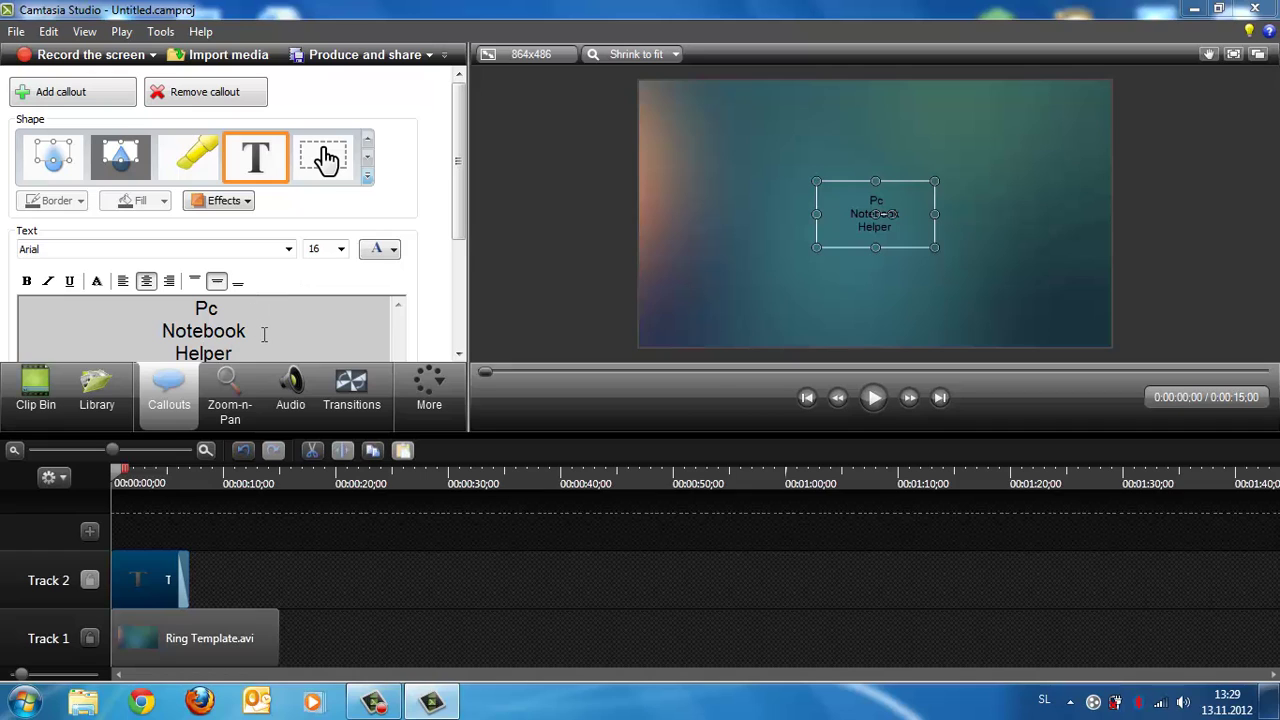
# Set the callout text to BatmanForeverAlternate size 28 and widen the box so HELPER fits.
pyautogui.hotkey('ctrl', 'a')
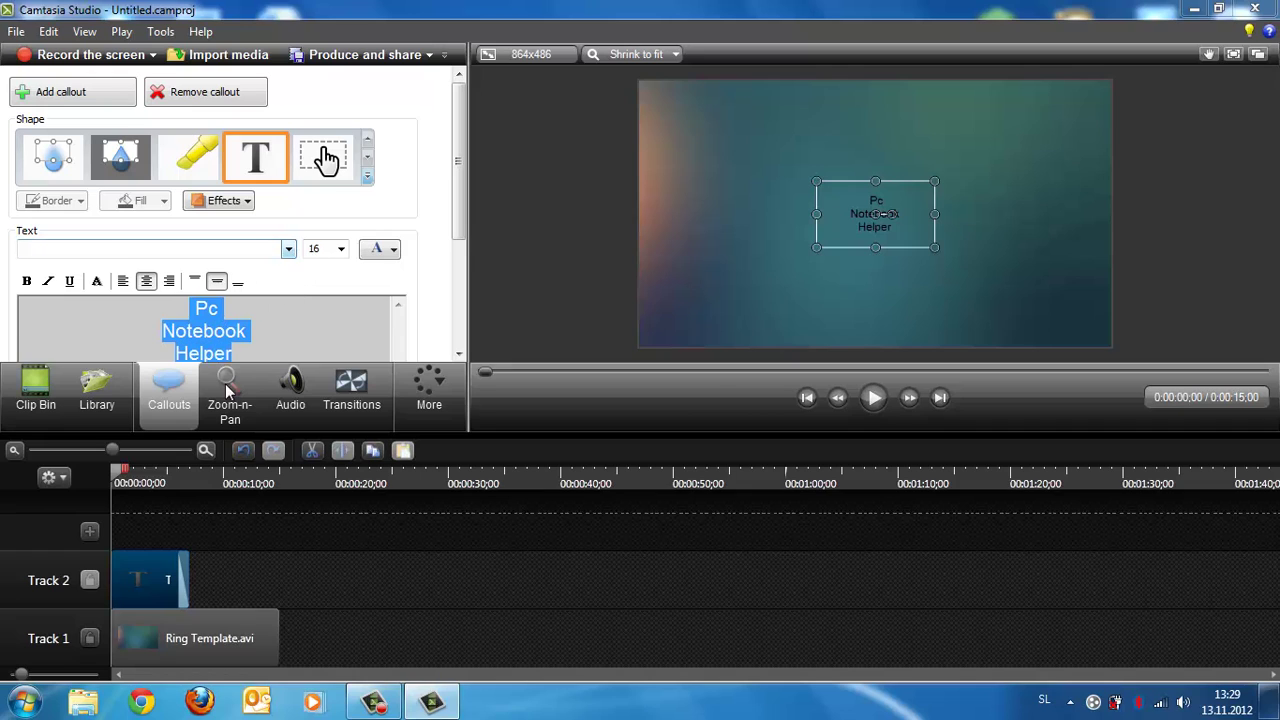
pyautogui.click(288, 248)
pyautogui.scroll(-6, 223, 403)
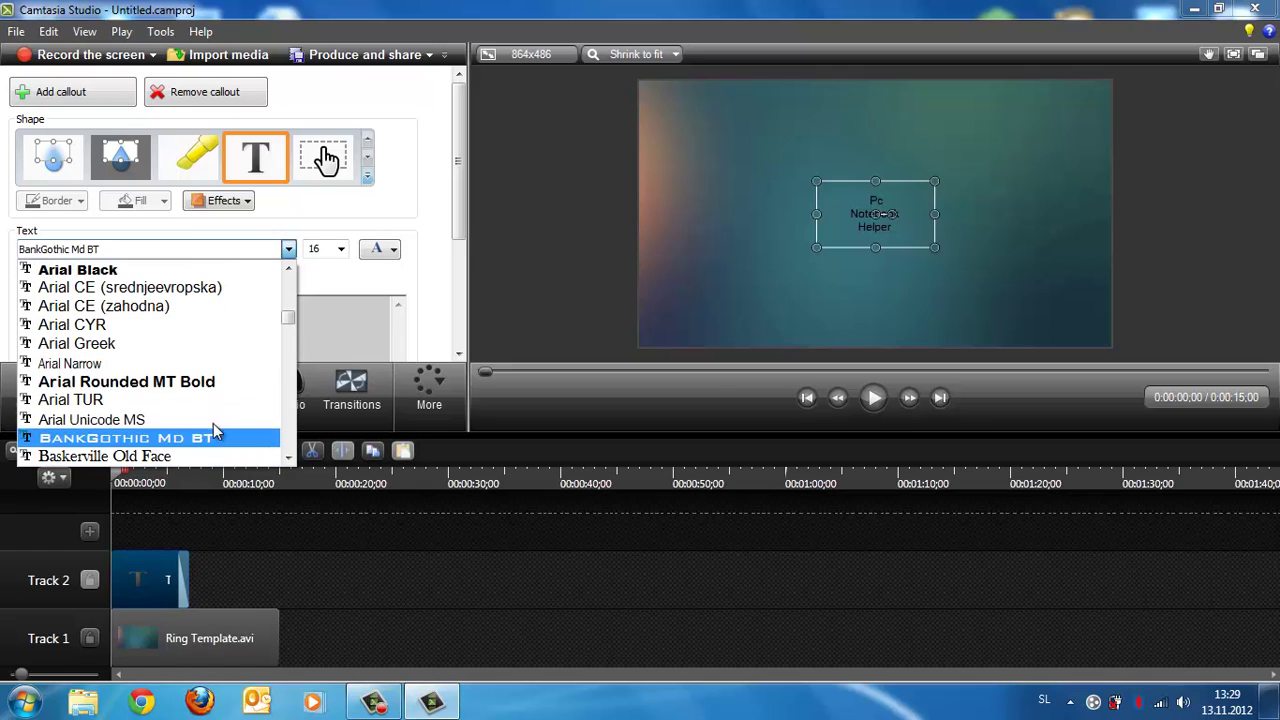
pyautogui.scroll(-2, 211, 428)
pyautogui.click(148, 399)
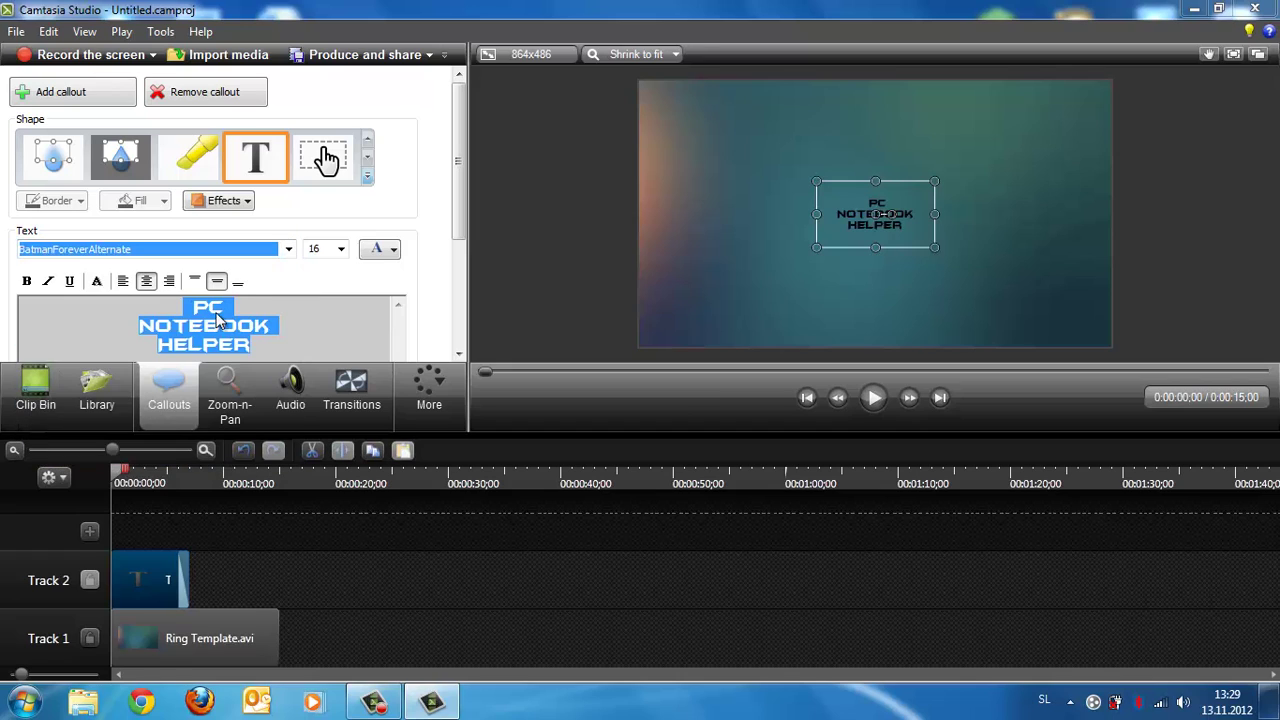
pyautogui.click(340, 249)
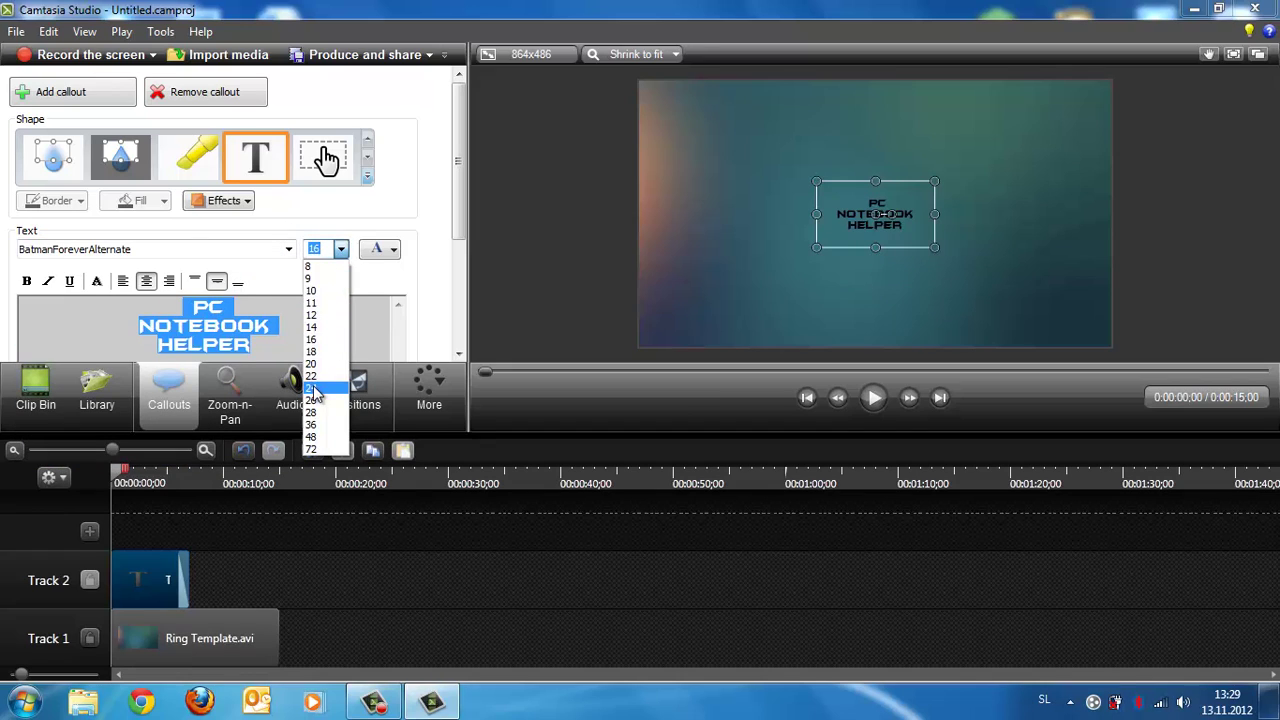
pyautogui.click(314, 390)
pyautogui.click(341, 249)
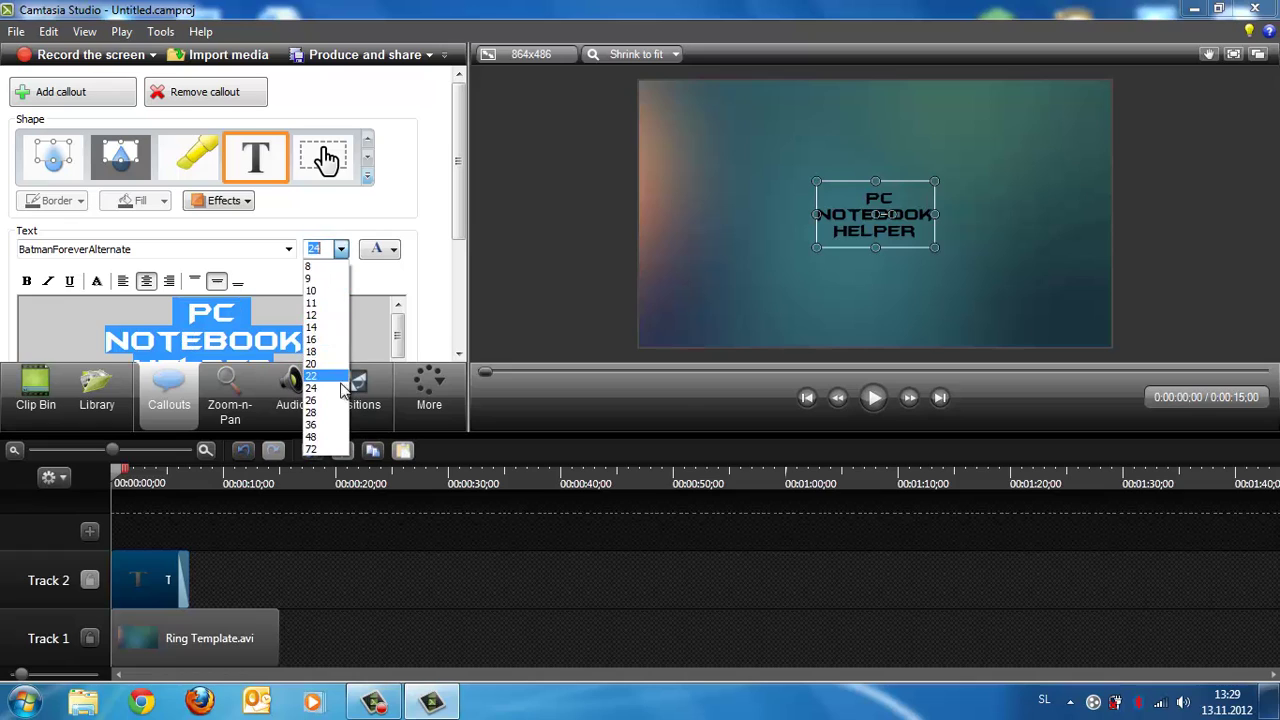
pyautogui.click(331, 417)
pyautogui.moveTo(933, 250); pyautogui.dragTo(961, 254)
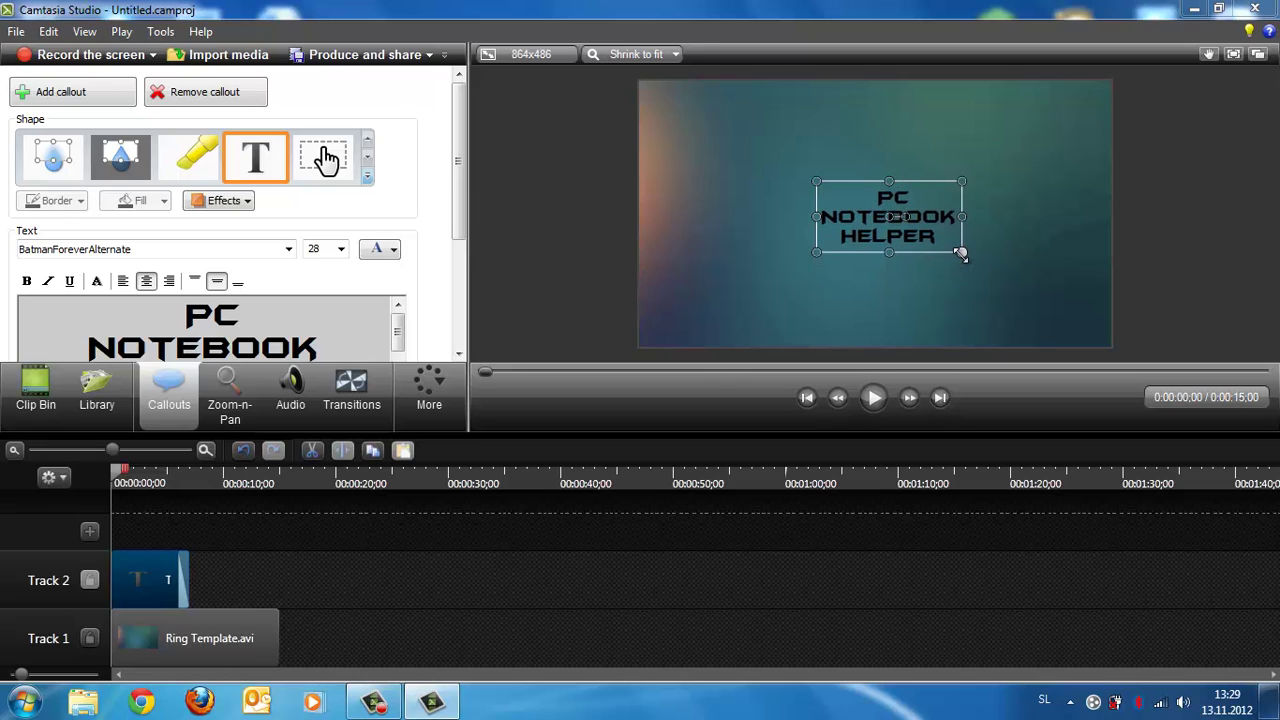
# Move the PC NOTEBOOK HELPER callout slightly up and left inside the ring.
pyautogui.click(874, 397)
pyautogui.click(874, 397)
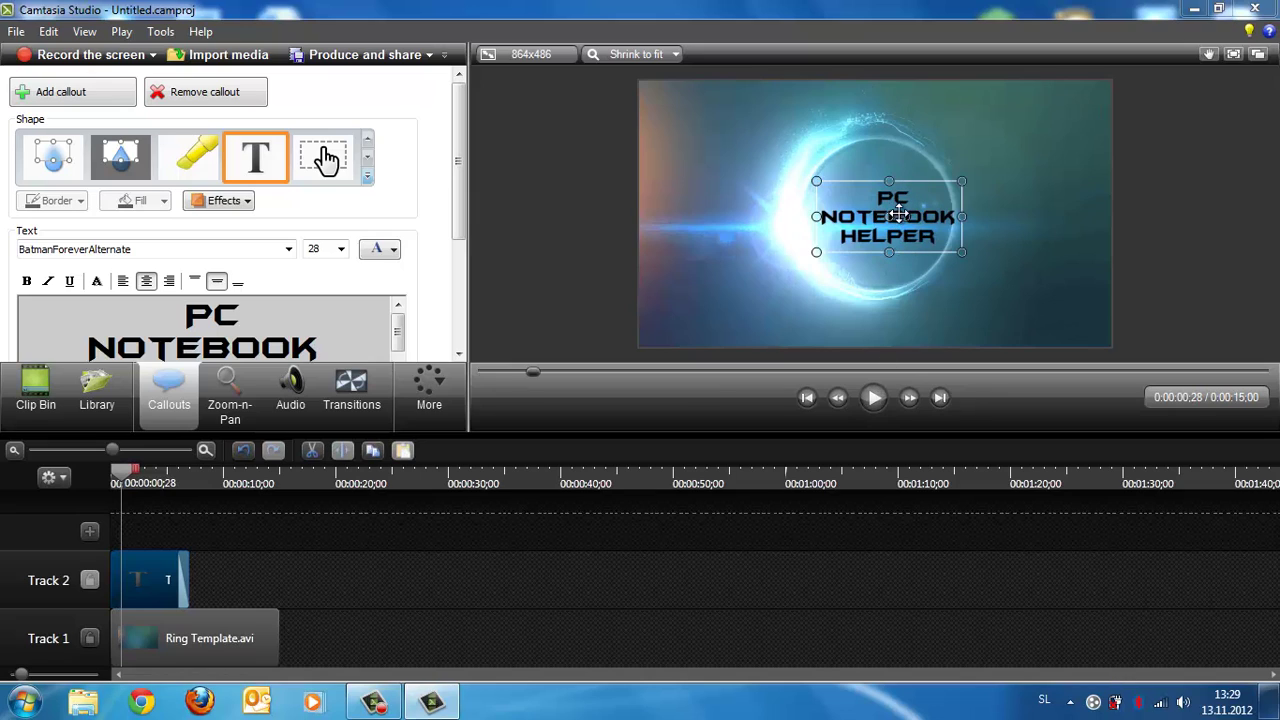
pyautogui.moveTo(897, 213); pyautogui.dragTo(884, 210)
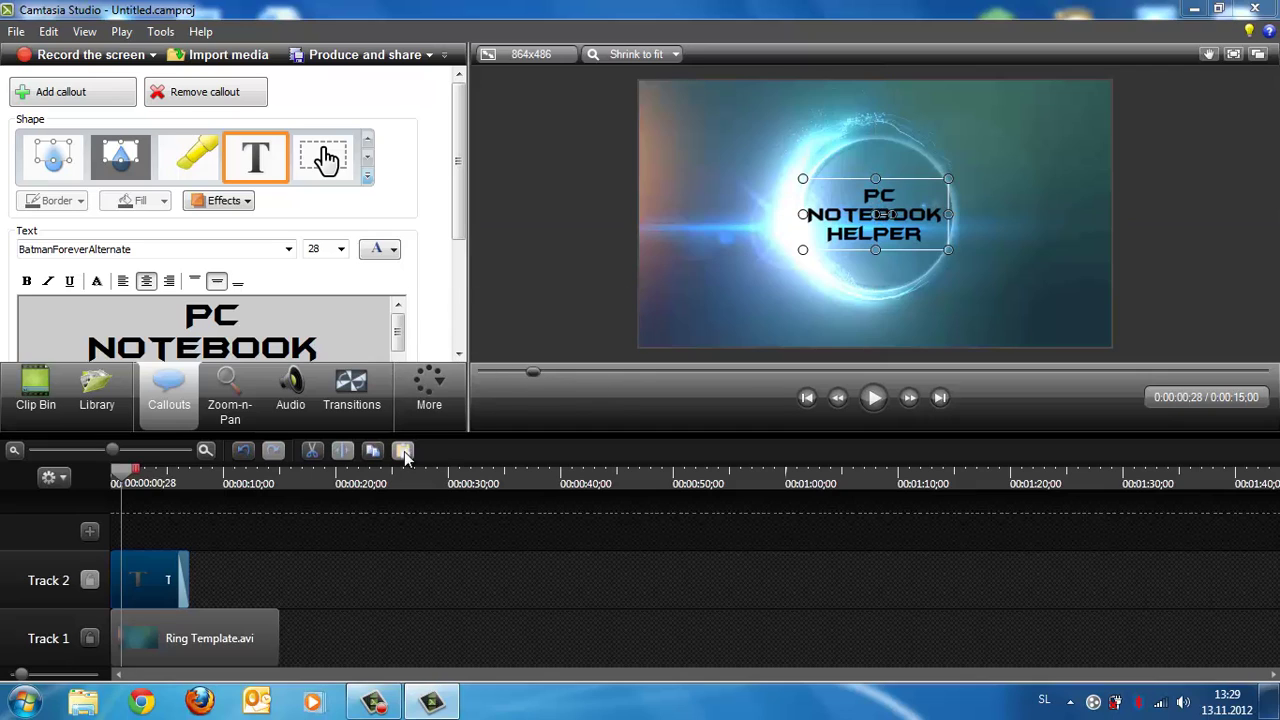
pyautogui.moveTo(535, 376); pyautogui.dragTo(420, 379)
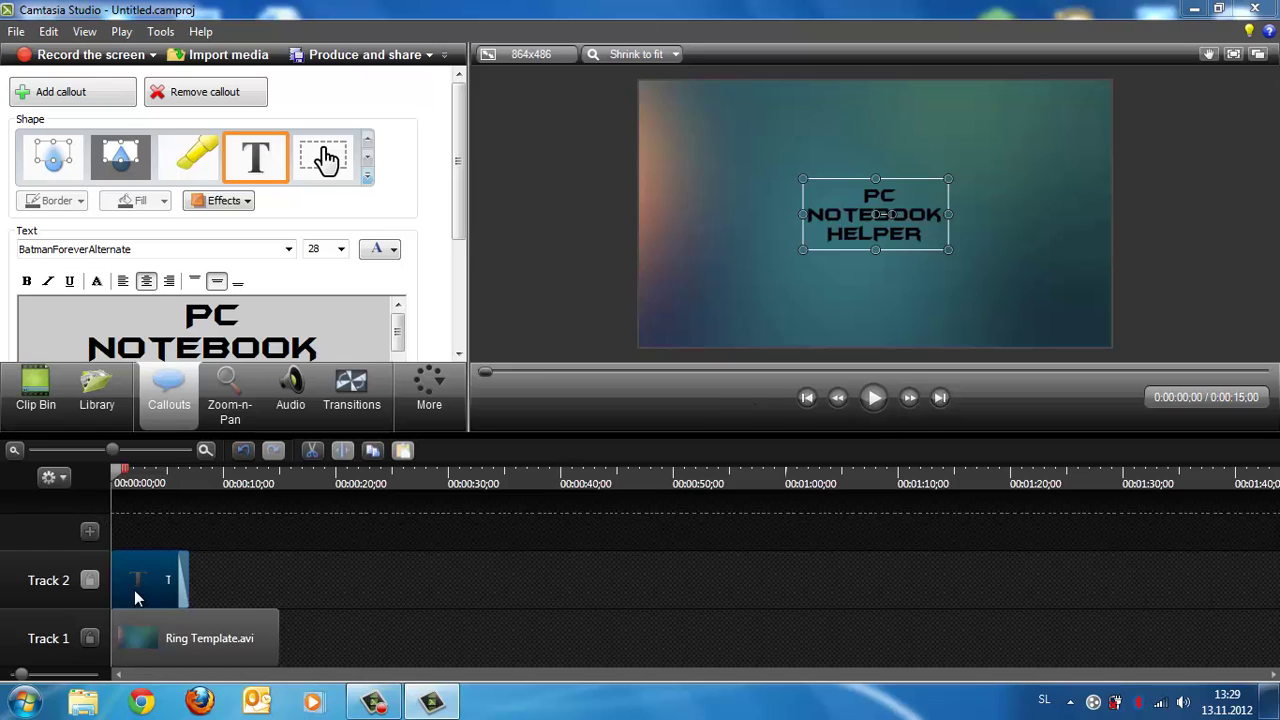
# Shift the callout to start about one second in and replay the intro to check.
pyautogui.moveTo(134, 590); pyautogui.dragTo(157, 582)
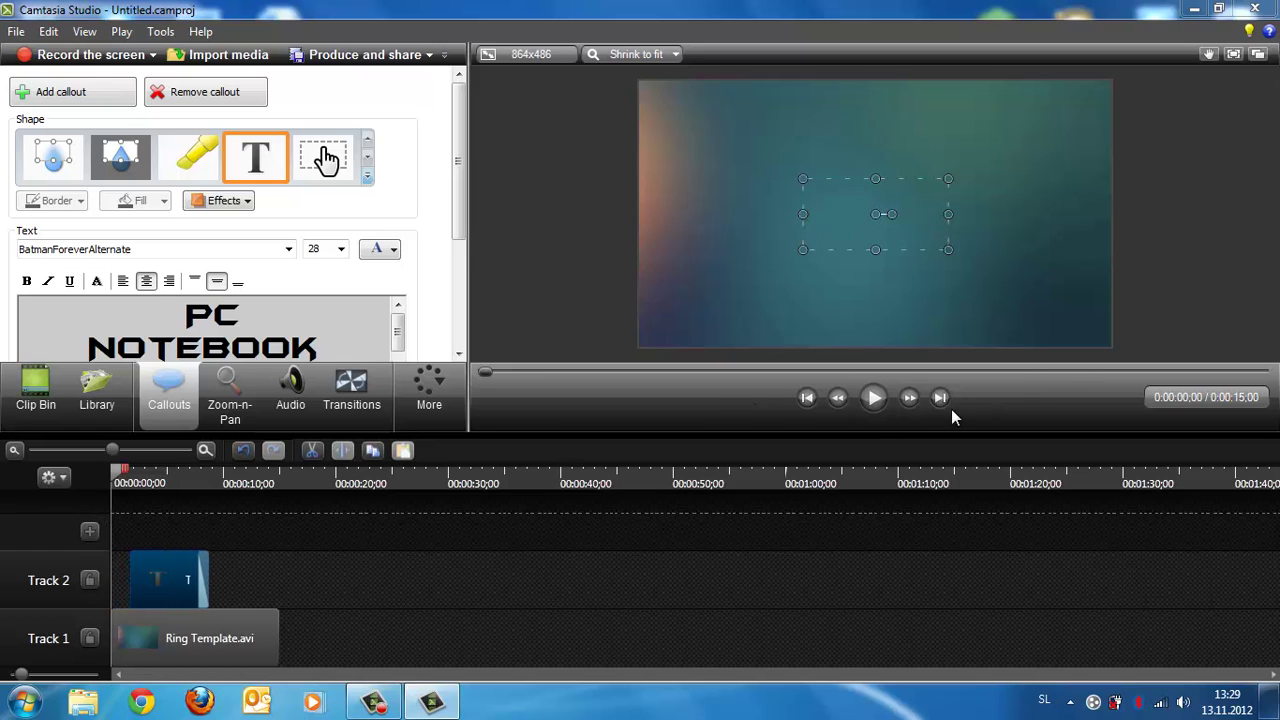
pyautogui.click(874, 397)
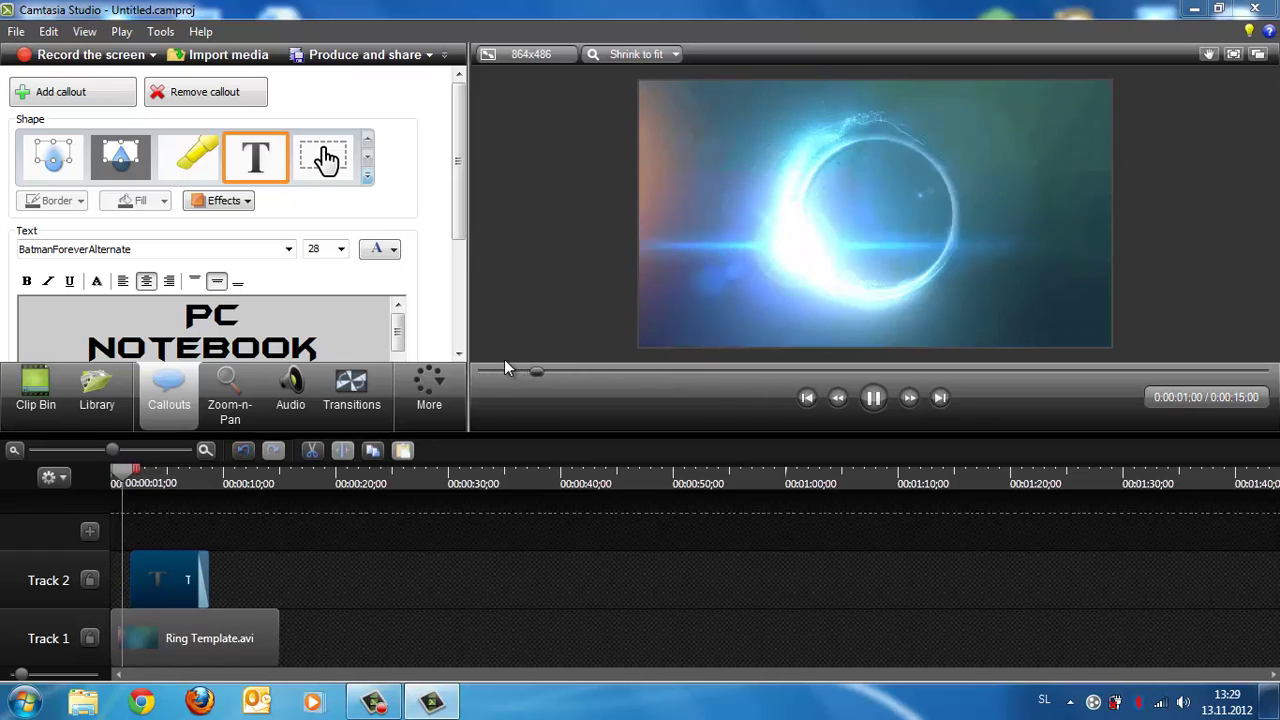
pyautogui.click(873, 397)
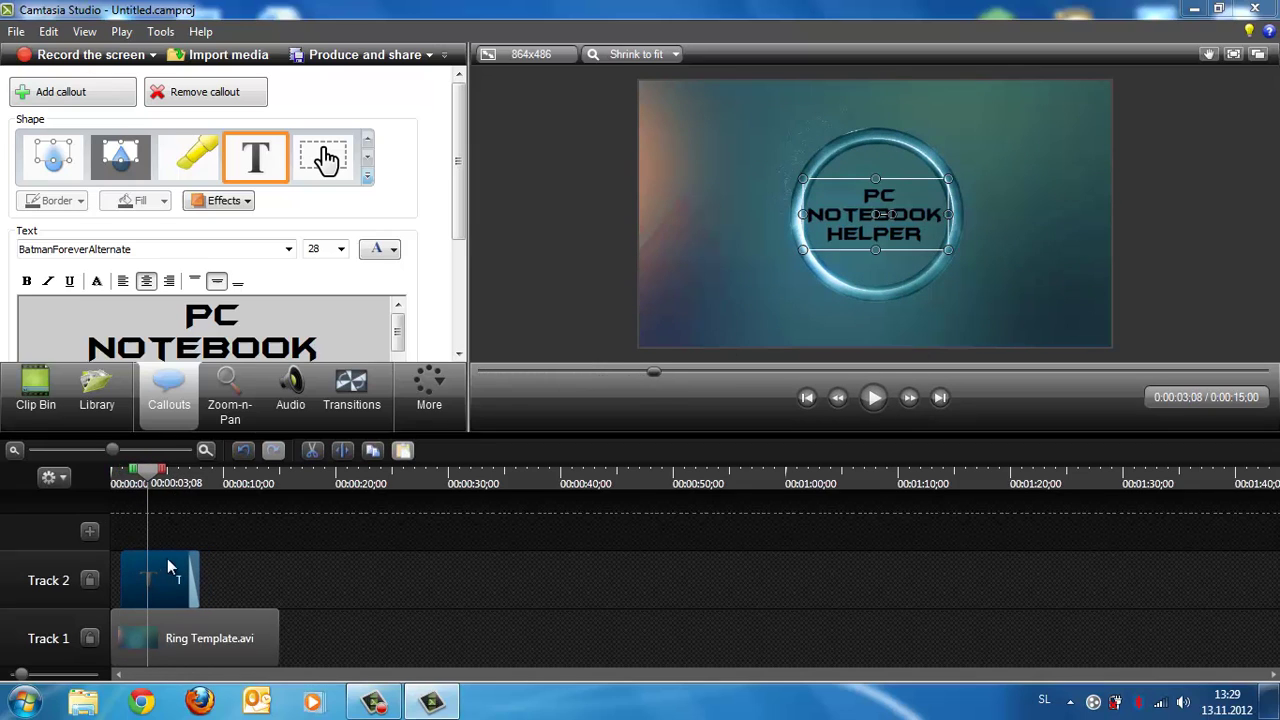
pyautogui.hotkey('ctrl', 'Home')
pyautogui.click(874, 397)
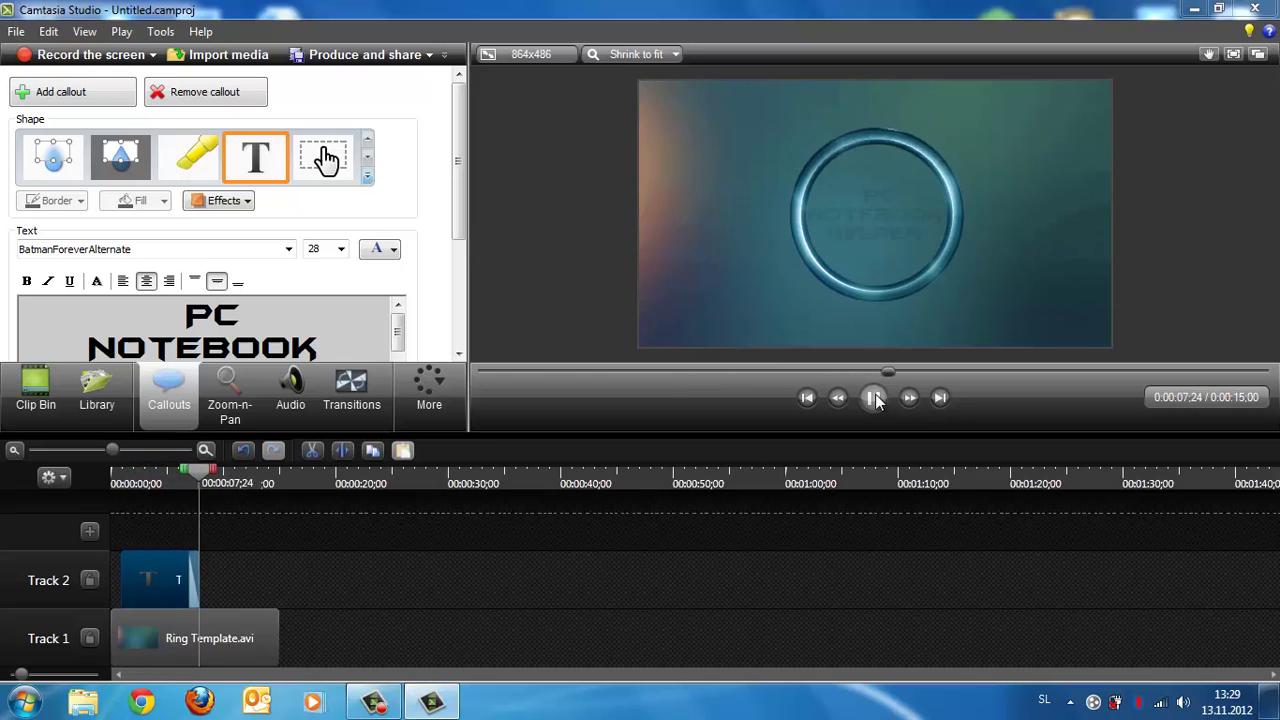
pyautogui.click(875, 398)
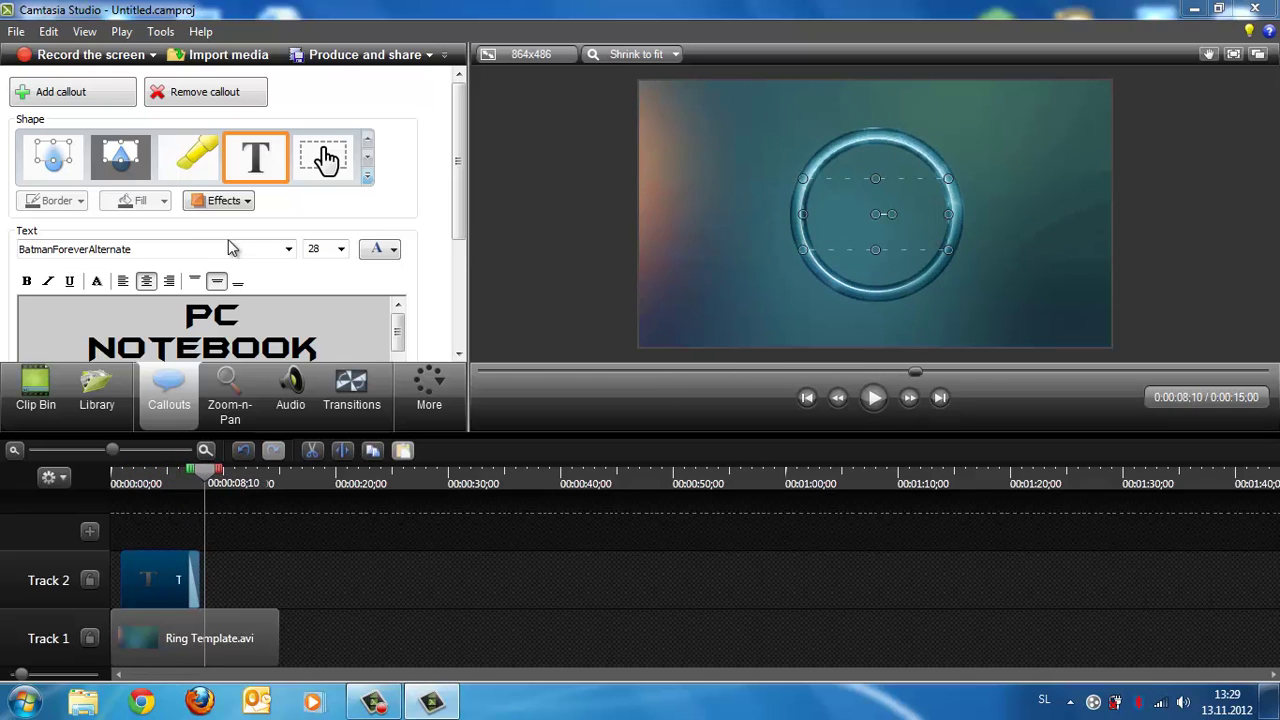
# Add a new callout and replace its text with 'subscribe'.
pyautogui.click(72, 100)
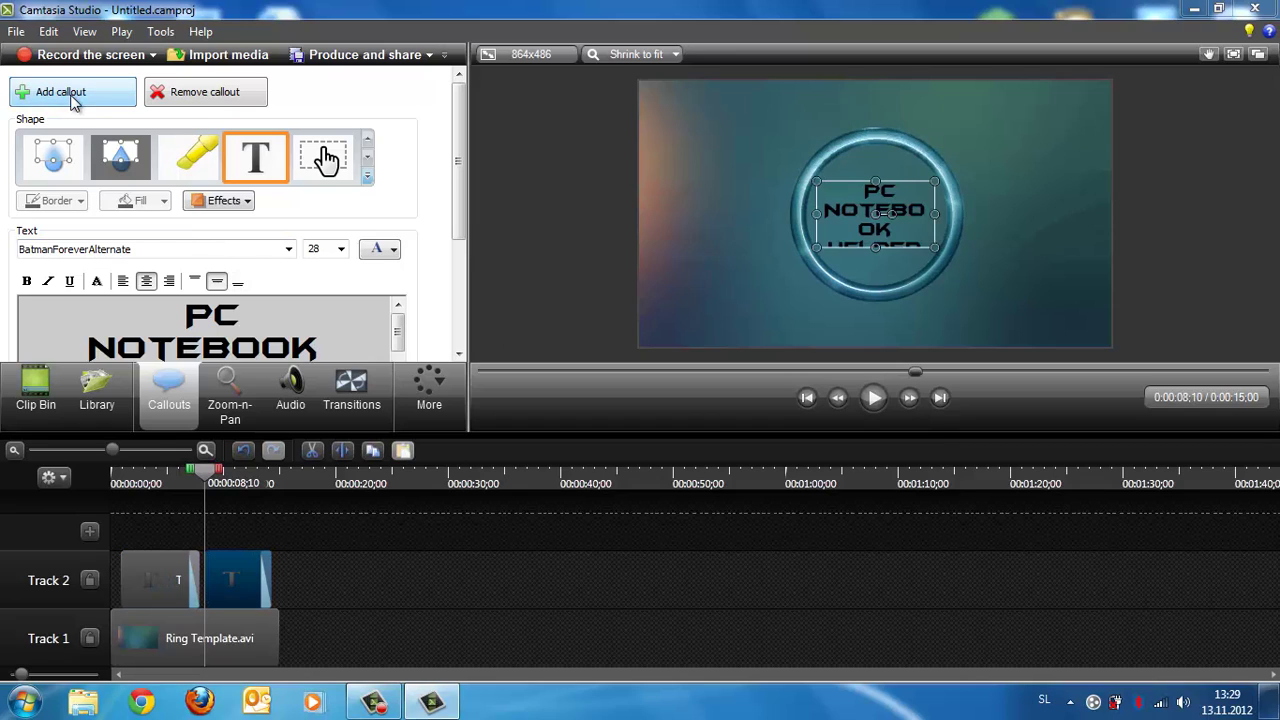
pyautogui.moveTo(262, 306)
pyautogui.mouseDown()
pyautogui.moveTo(318, 352)
pyautogui.moveTo(262, 310)
pyautogui.moveTo(242, 312)
pyautogui.mouseUp()
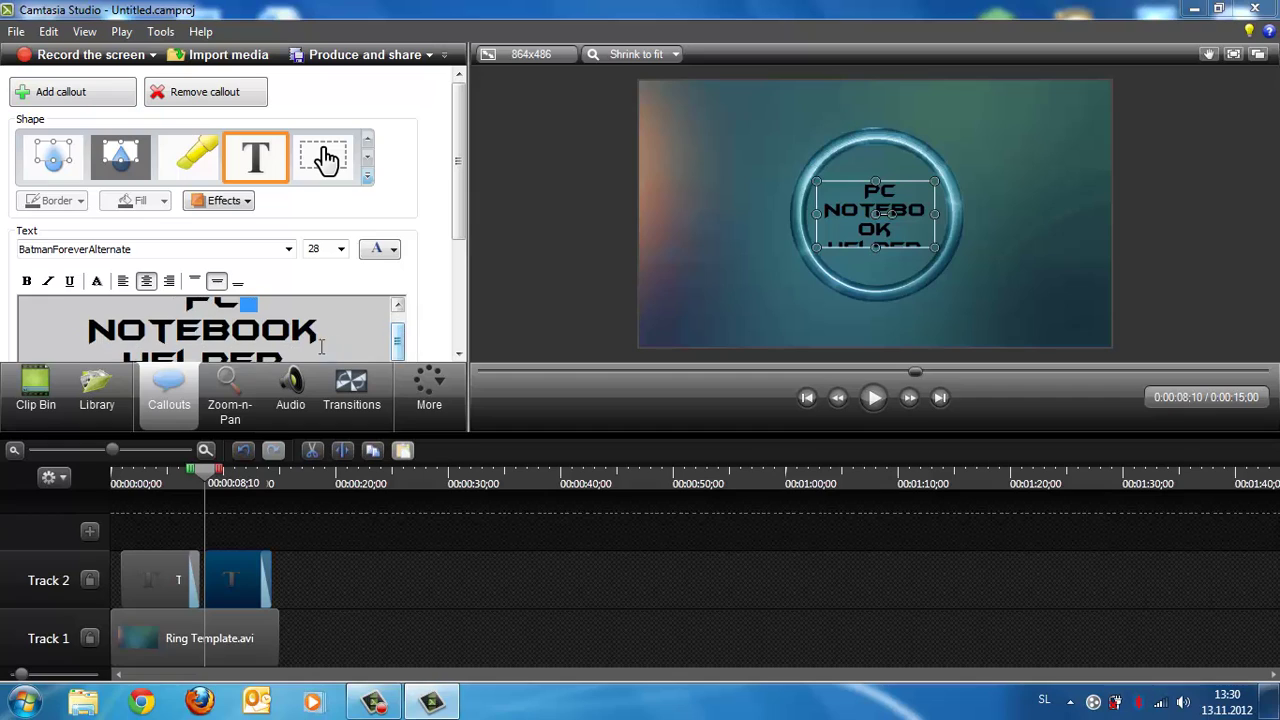
pyautogui.hotkey('ctrl', 'a')
pyautogui.press('Delete')
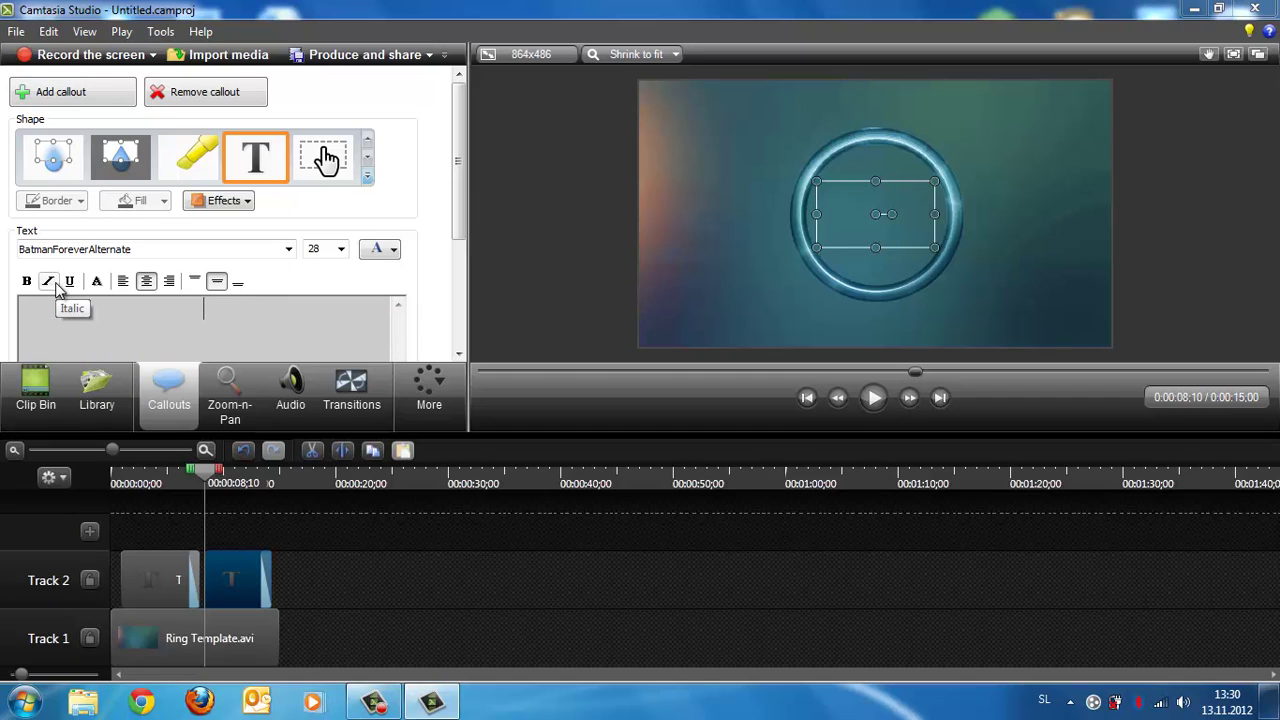
pyautogui.write('sub')
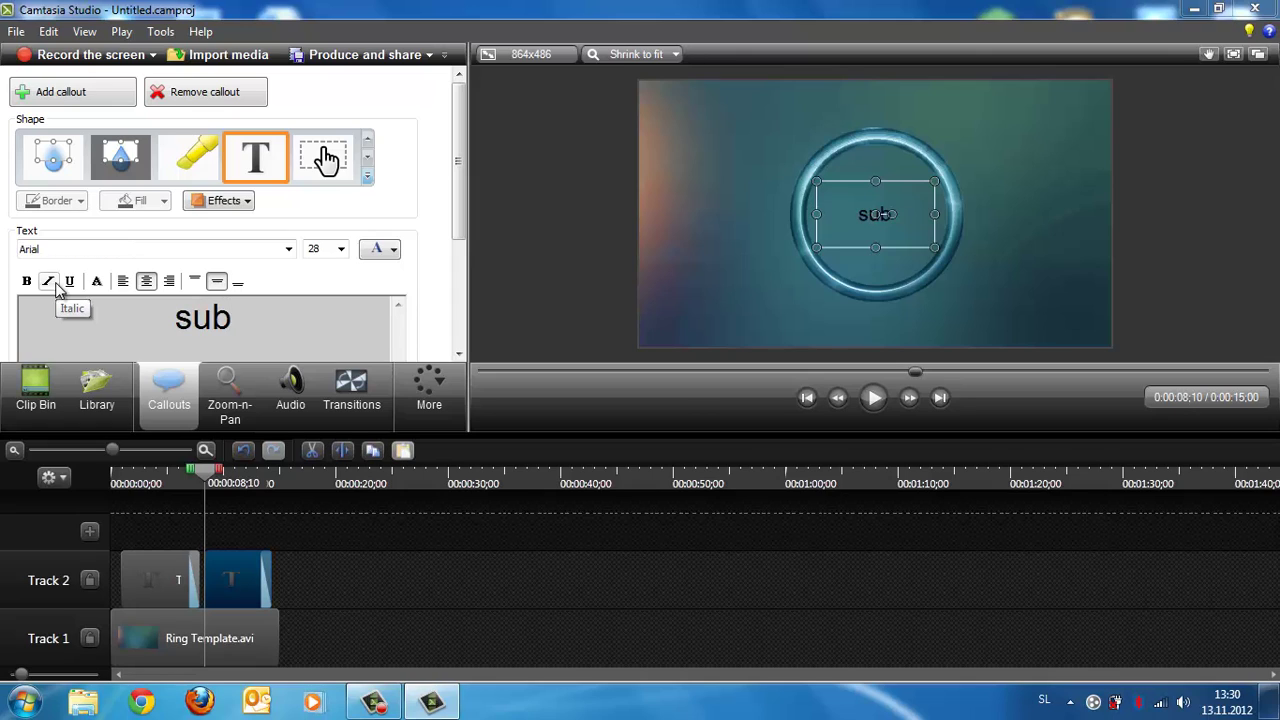
pyautogui.write('scribe')
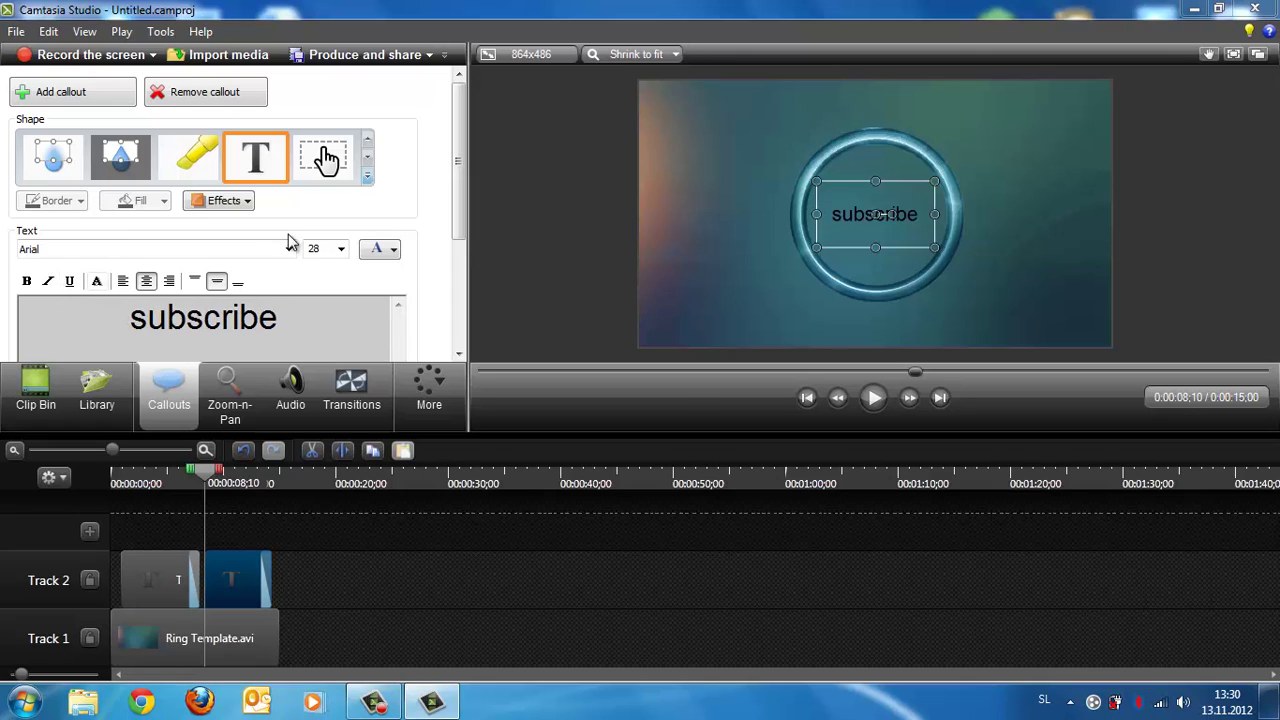
# Set the SUBSCRIBE text in the BatmanForeverAlternate font.
pyautogui.click(288, 249)
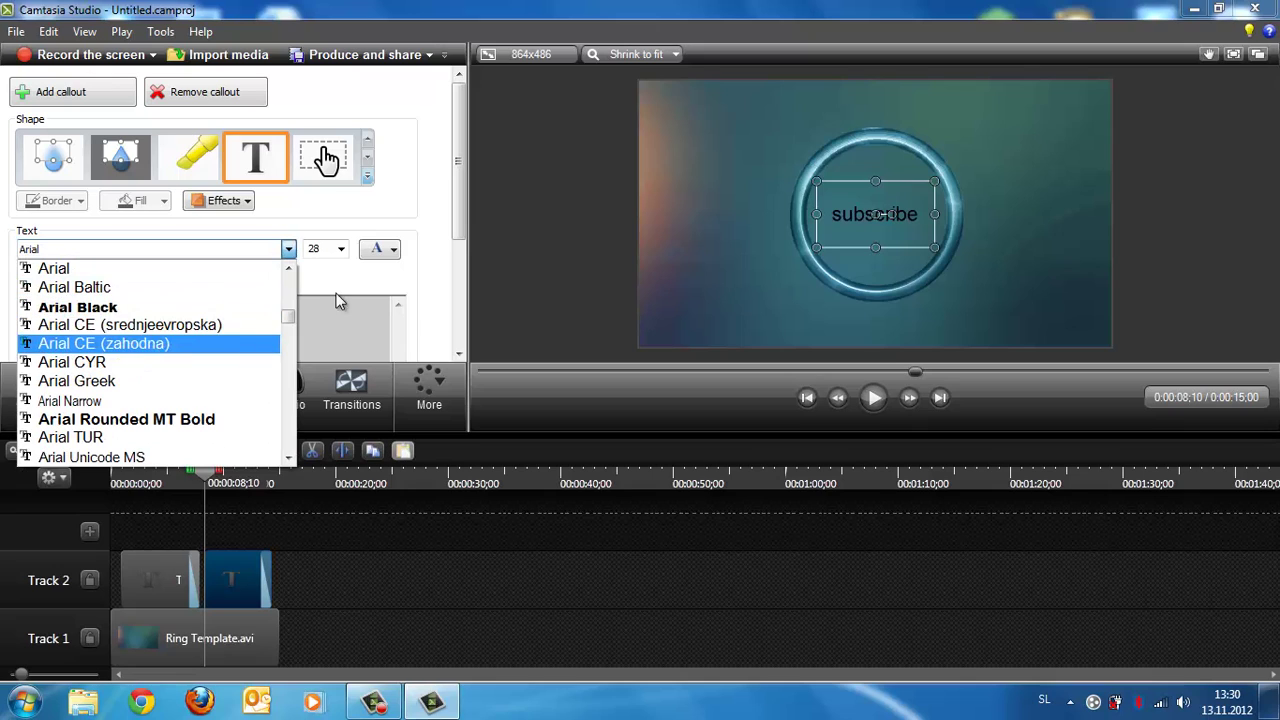
pyautogui.click(282, 268)
pyautogui.hotkey('ctrl', 'a')
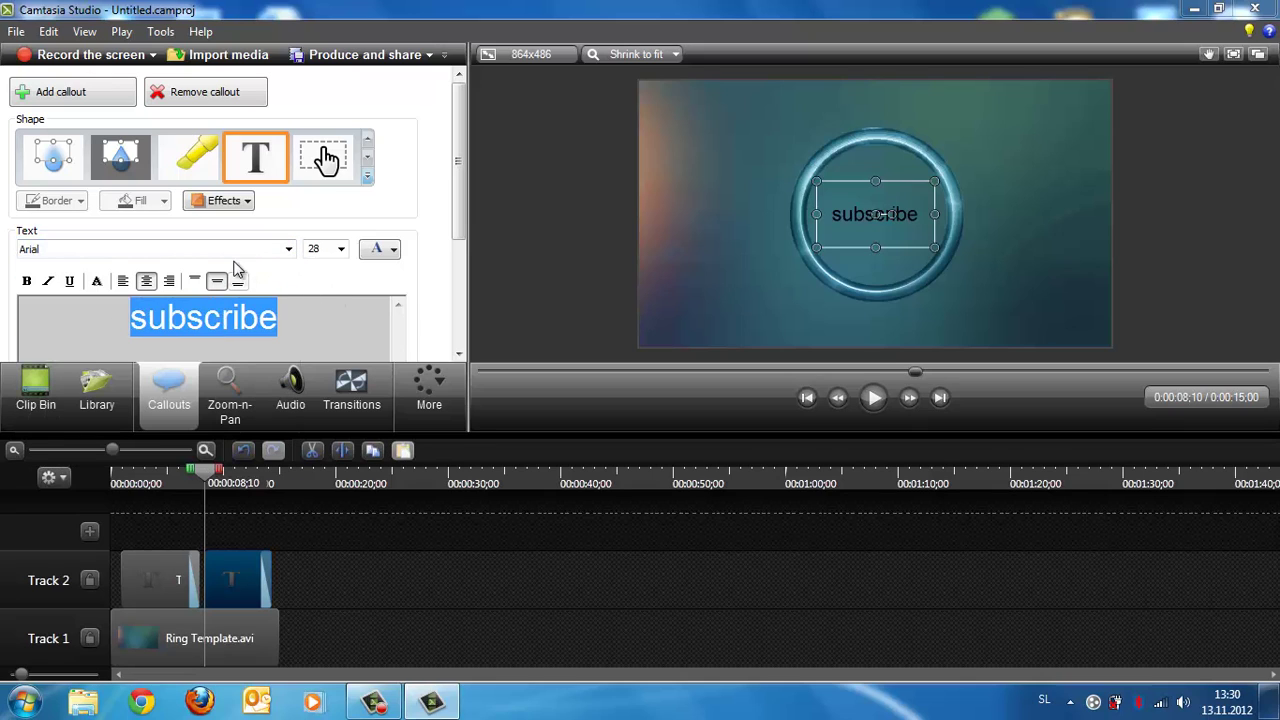
pyautogui.click(288, 249)
pyautogui.press('b')
pyautogui.scroll(-1, 183, 436)
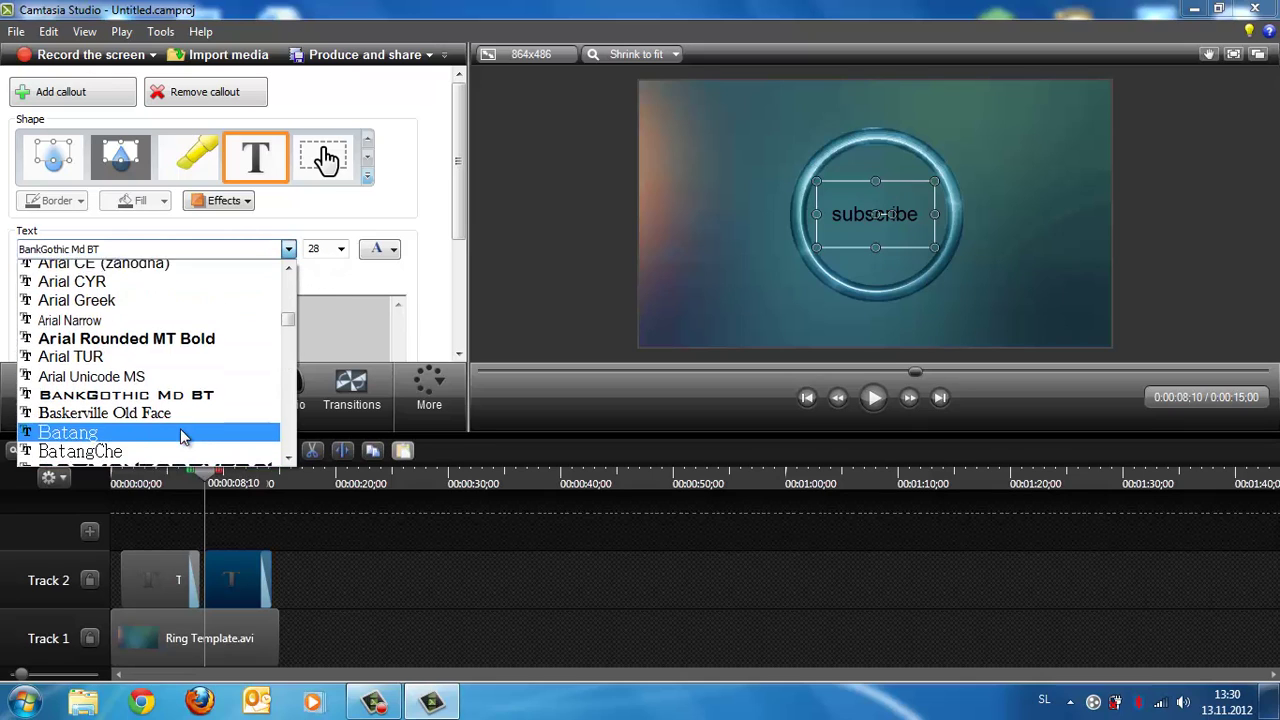
pyautogui.scroll(-1, 183, 436)
pyautogui.click(172, 418)
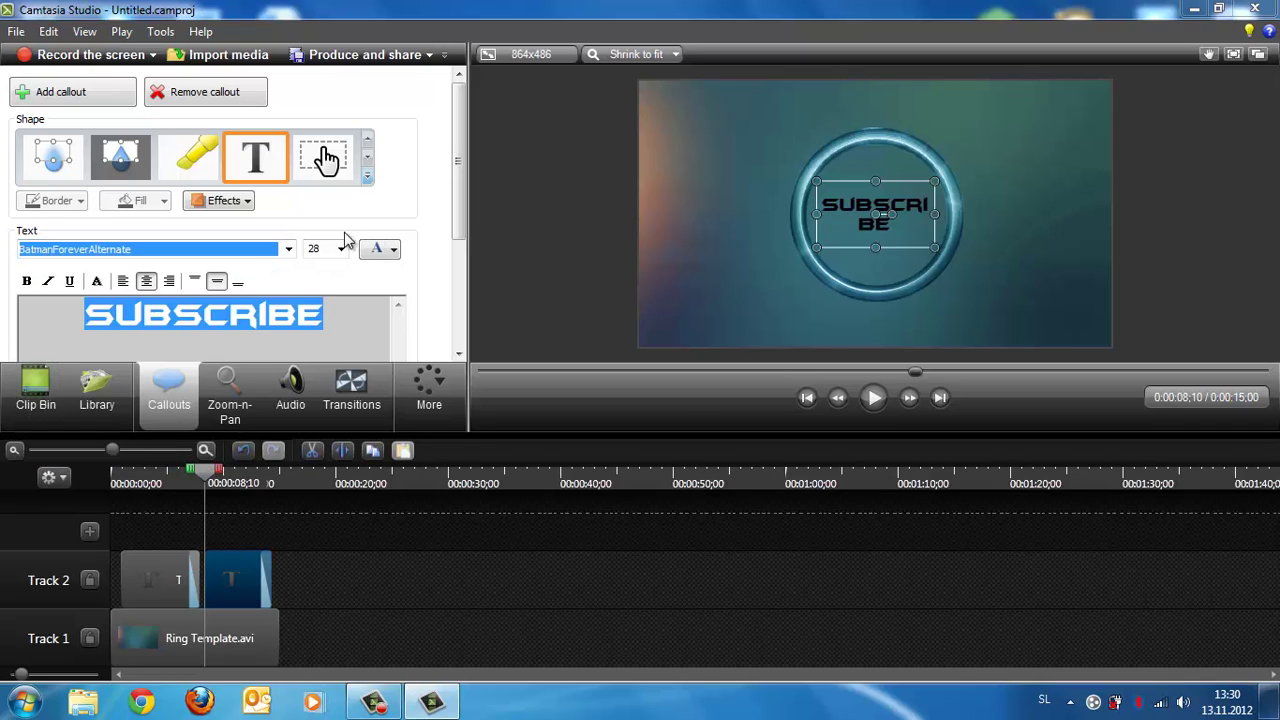
# Widen the SUBSCRIBE box to one line and centre it inside the ring.
pyautogui.moveTo(816, 215); pyautogui.dragTo(788, 214)
pyautogui.moveTo(867, 213); pyautogui.dragTo(877, 210)
pyautogui.moveTo(878, 210); pyautogui.dragTo(880, 208)
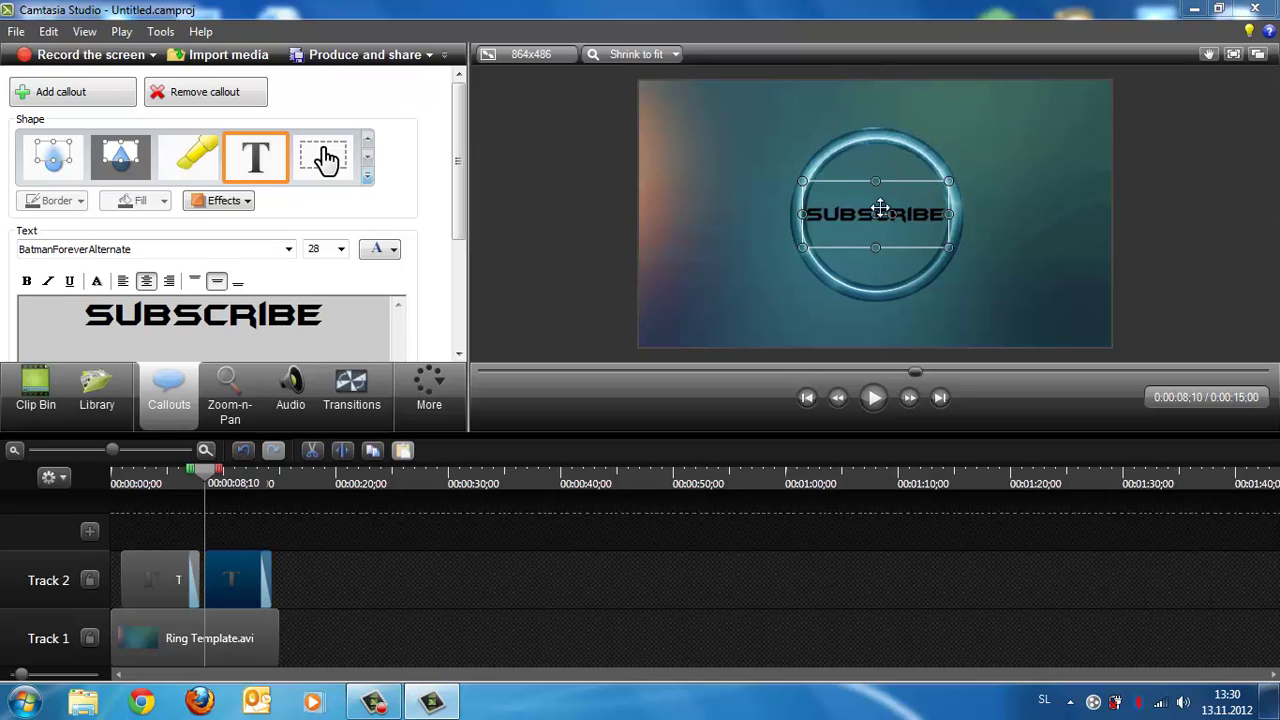
pyautogui.click(951, 290)
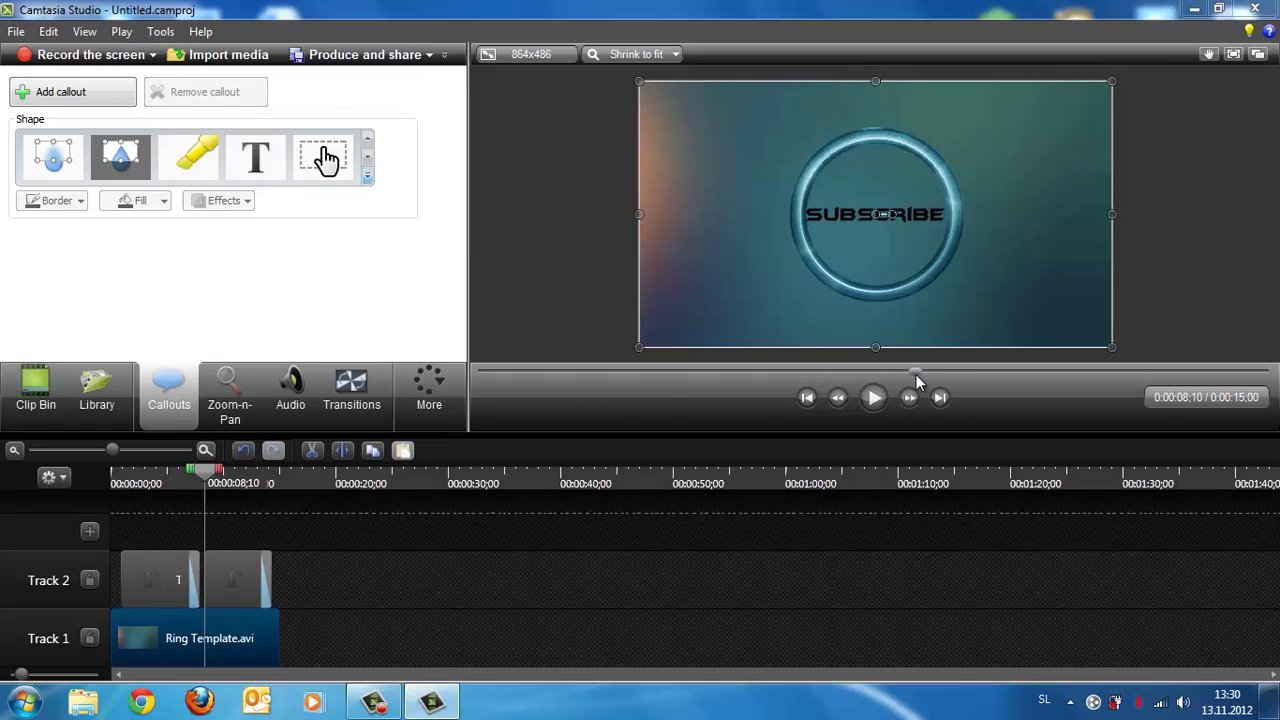
pyautogui.hotkey('ctrl', 'Home')
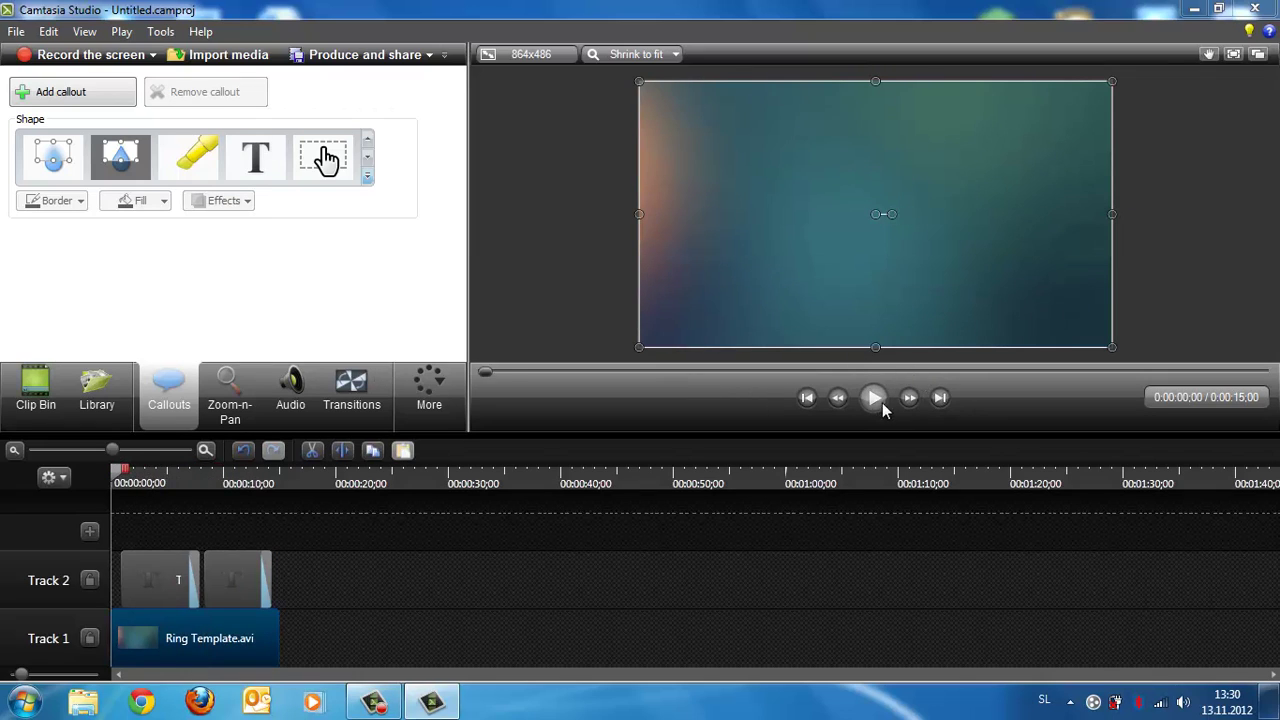
pyautogui.click(873, 398)
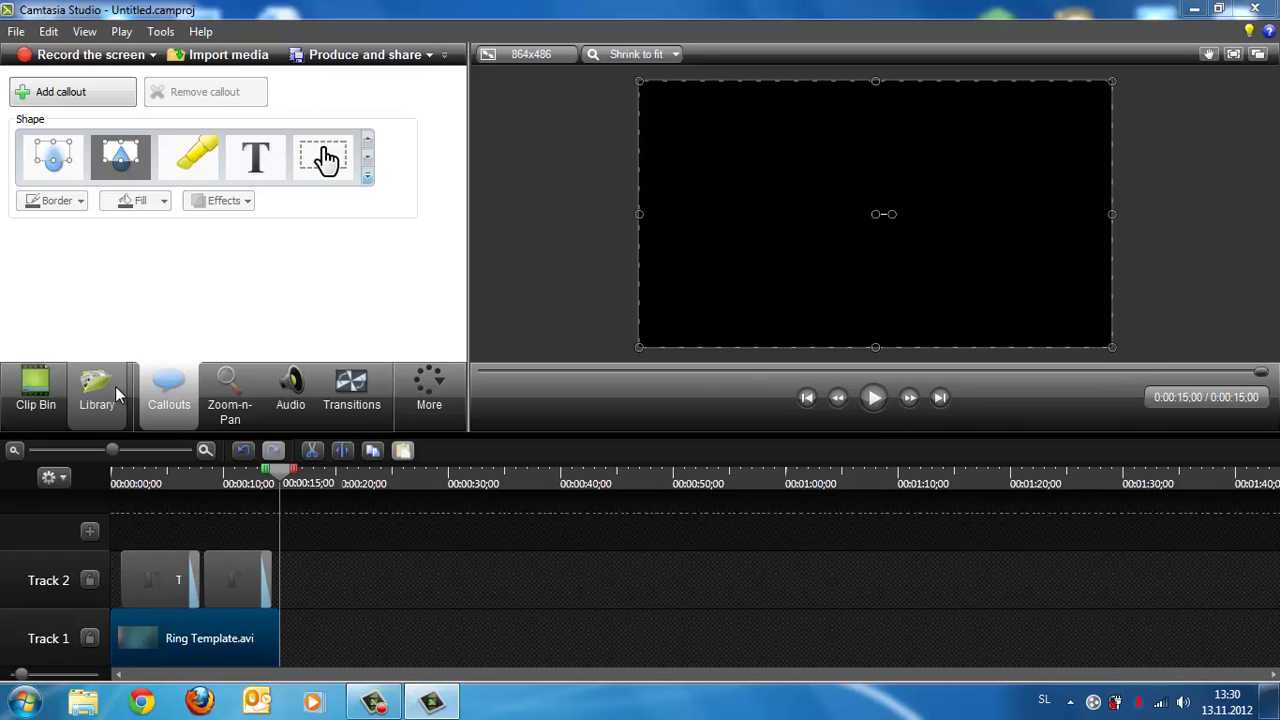
# Preview the Coast to Coast Intro music from the Library and drop it on new Track 3 at 0:00.
pyautogui.click(90, 390)
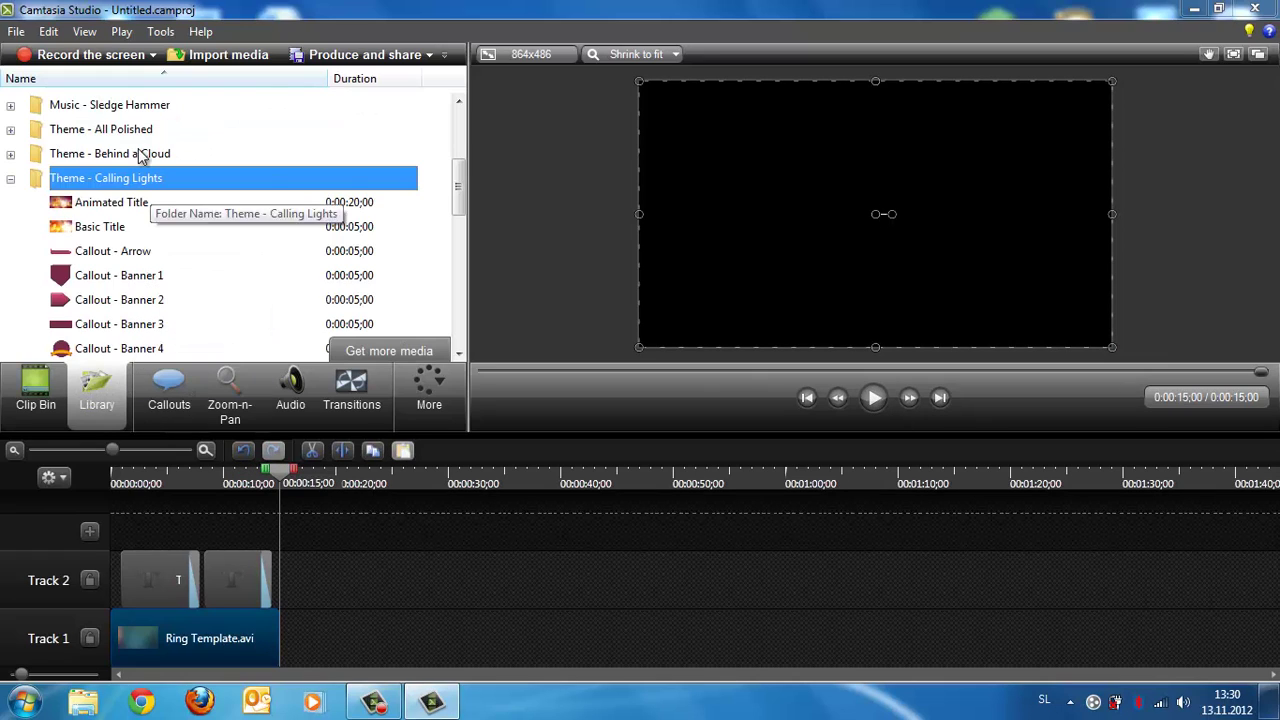
pyautogui.click(10, 178)
pyautogui.scroll(-1, 100, 230)
pyautogui.scroll(-1, 160, 255)
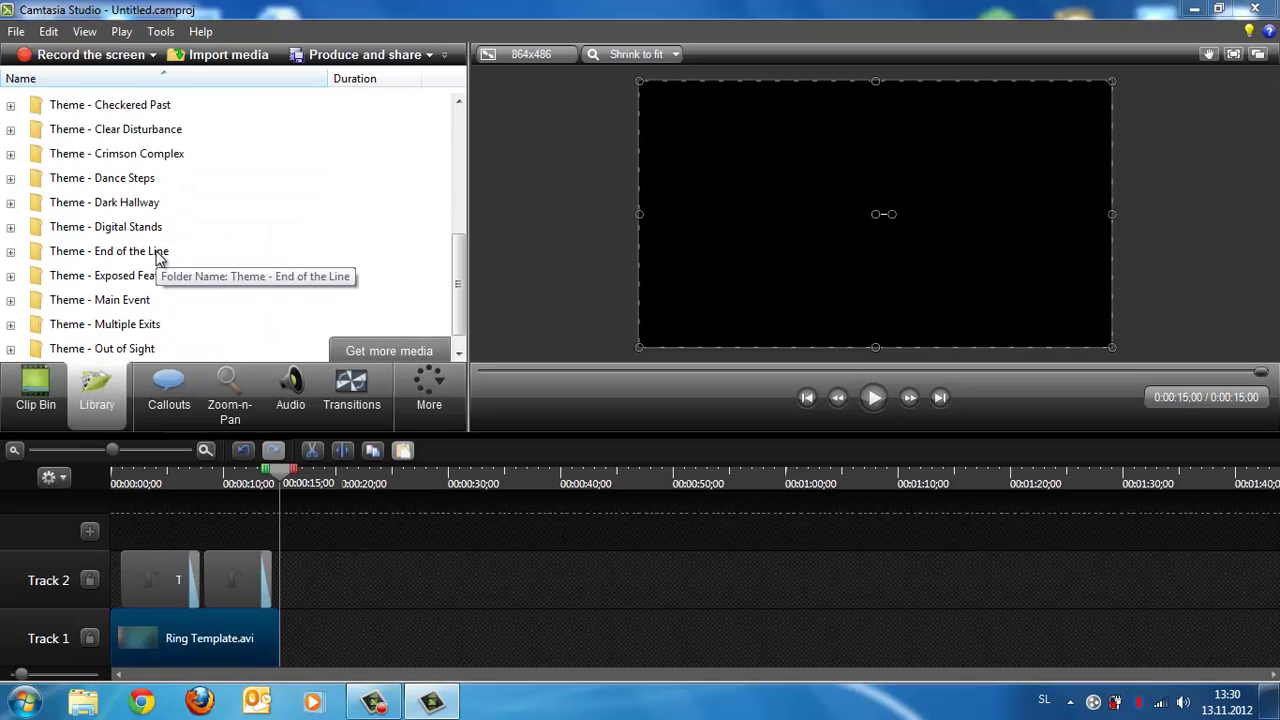
pyautogui.scroll(3, 160, 255)
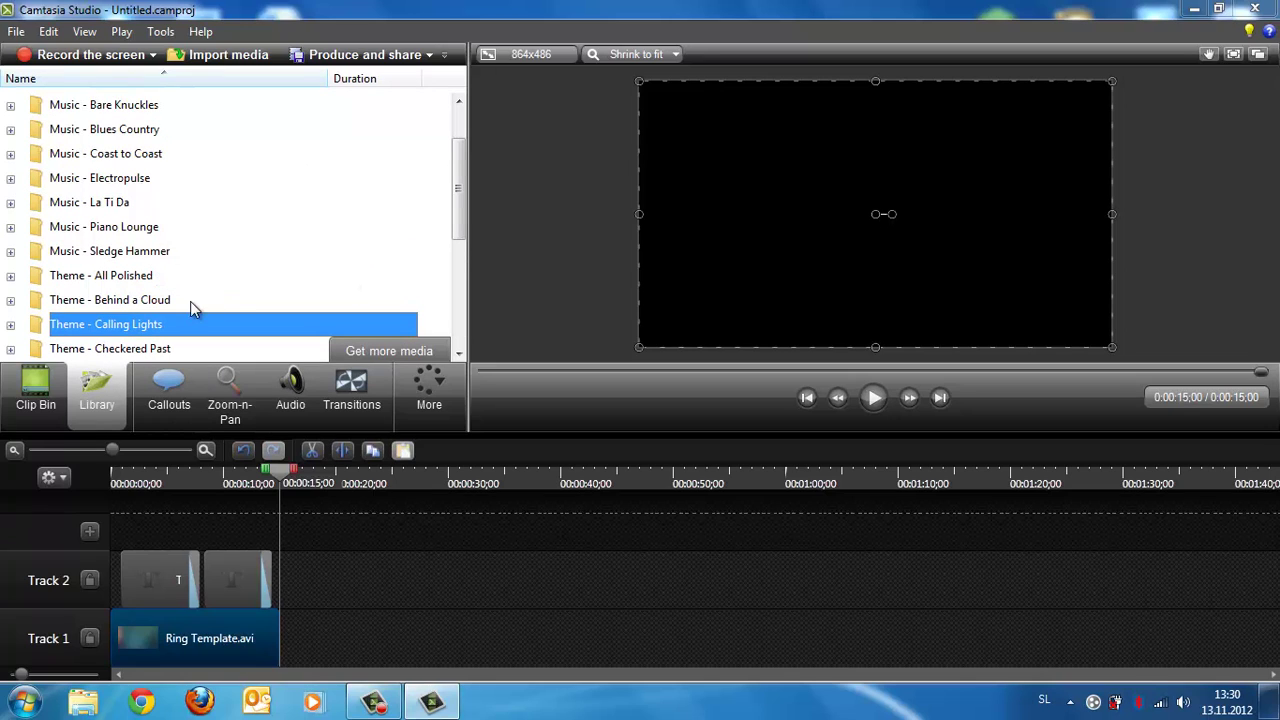
pyautogui.click(9, 155)
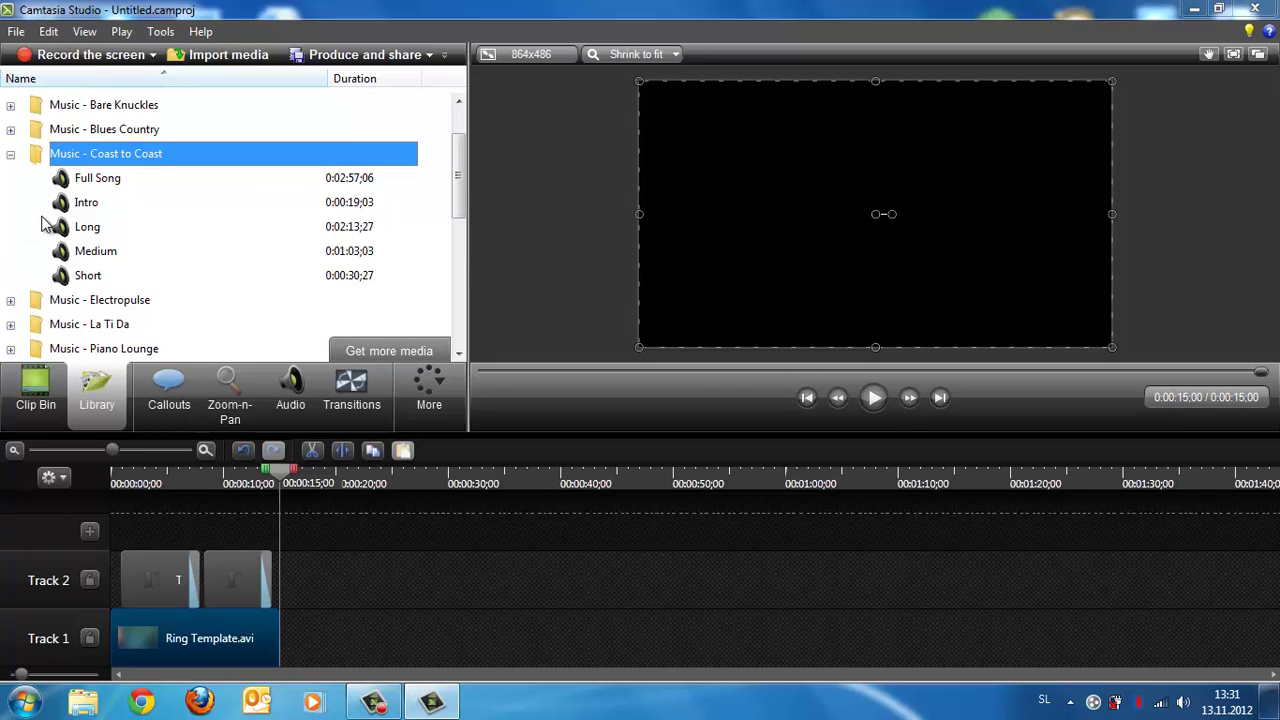
pyautogui.doubleClick(123, 203)
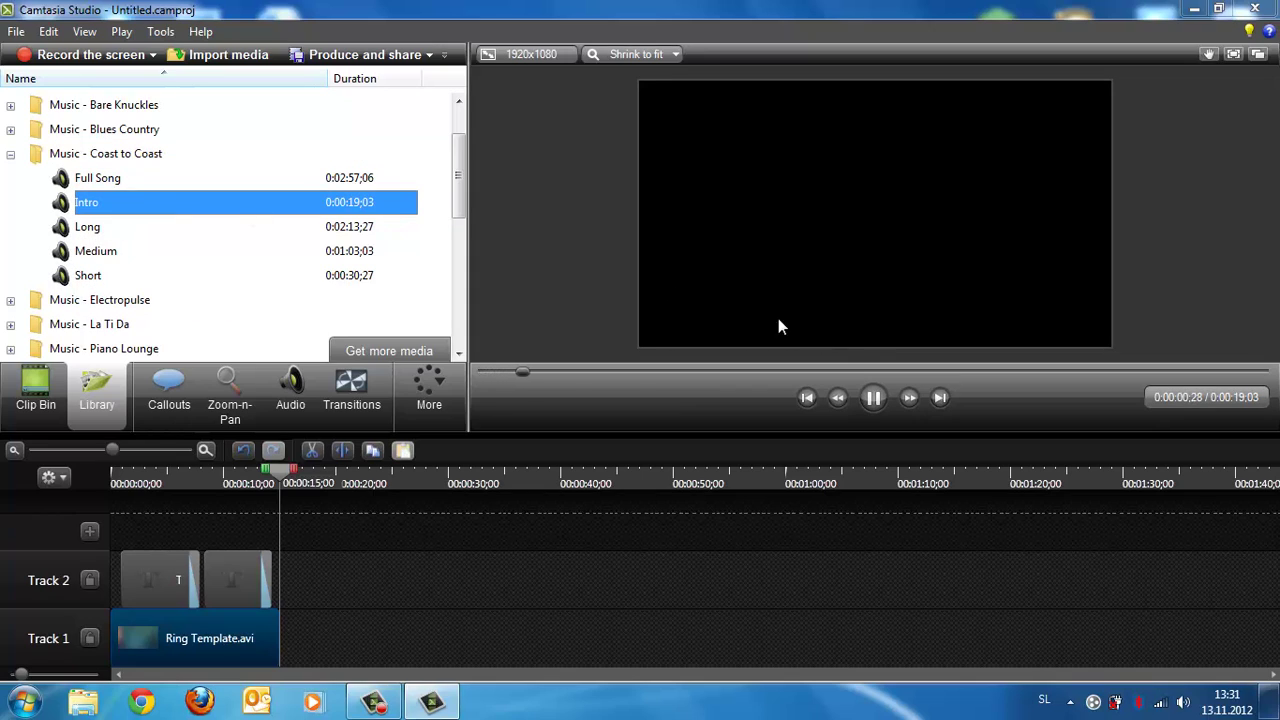
pyautogui.click(873, 398)
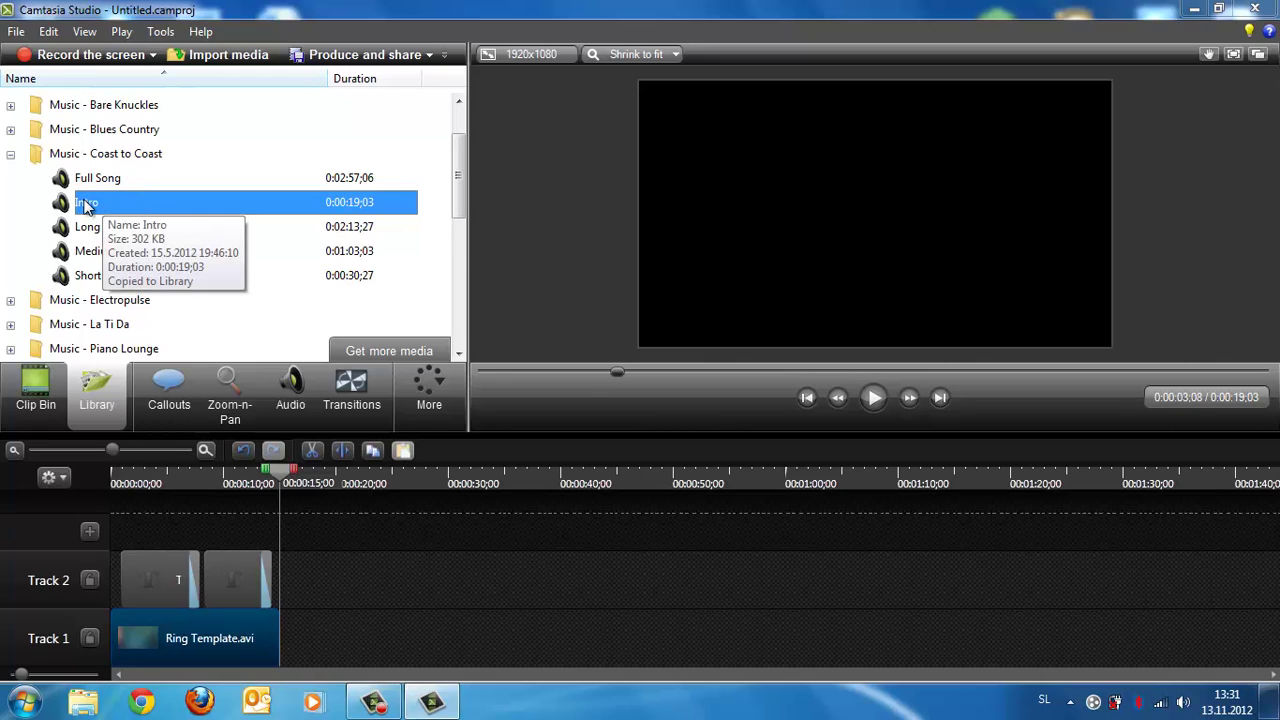
pyautogui.moveTo(80, 213); pyautogui.dragTo(345, 535)
pyautogui.moveTo(153, 526); pyautogui.dragTo(165, 541)
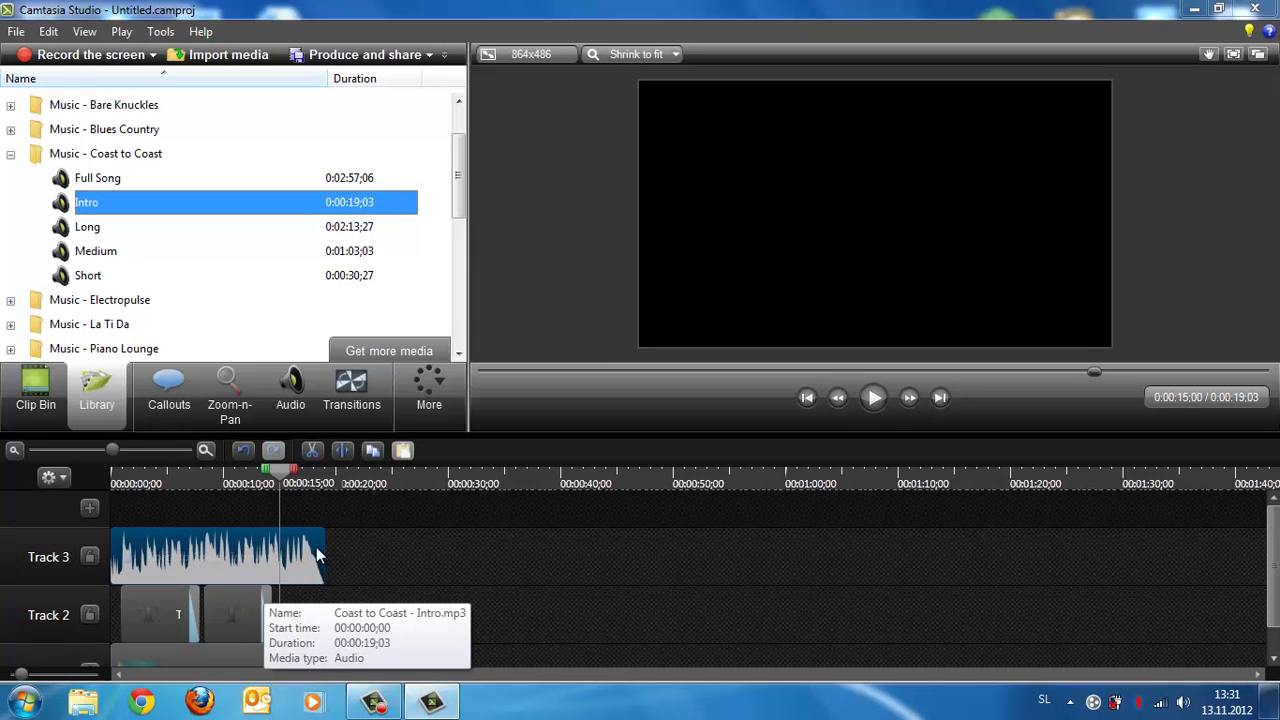
pyautogui.moveTo(1095, 372); pyautogui.dragTo(485, 372)
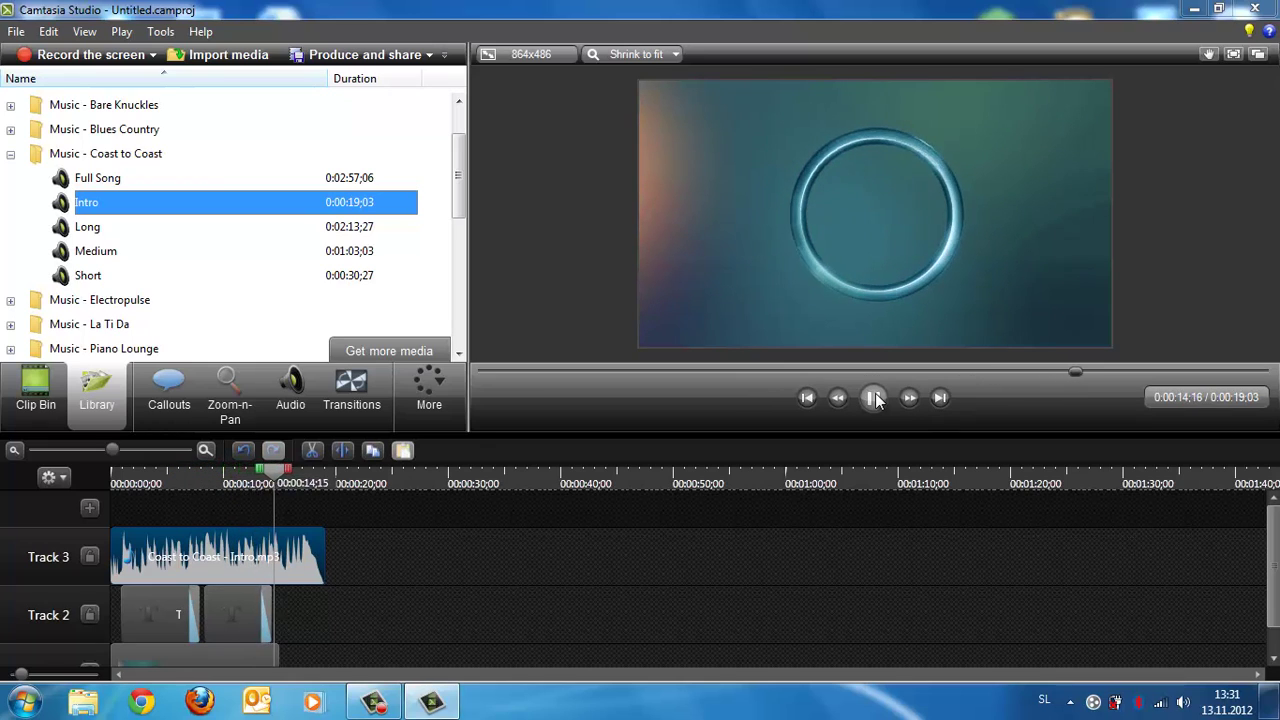
pyautogui.click(877, 397)
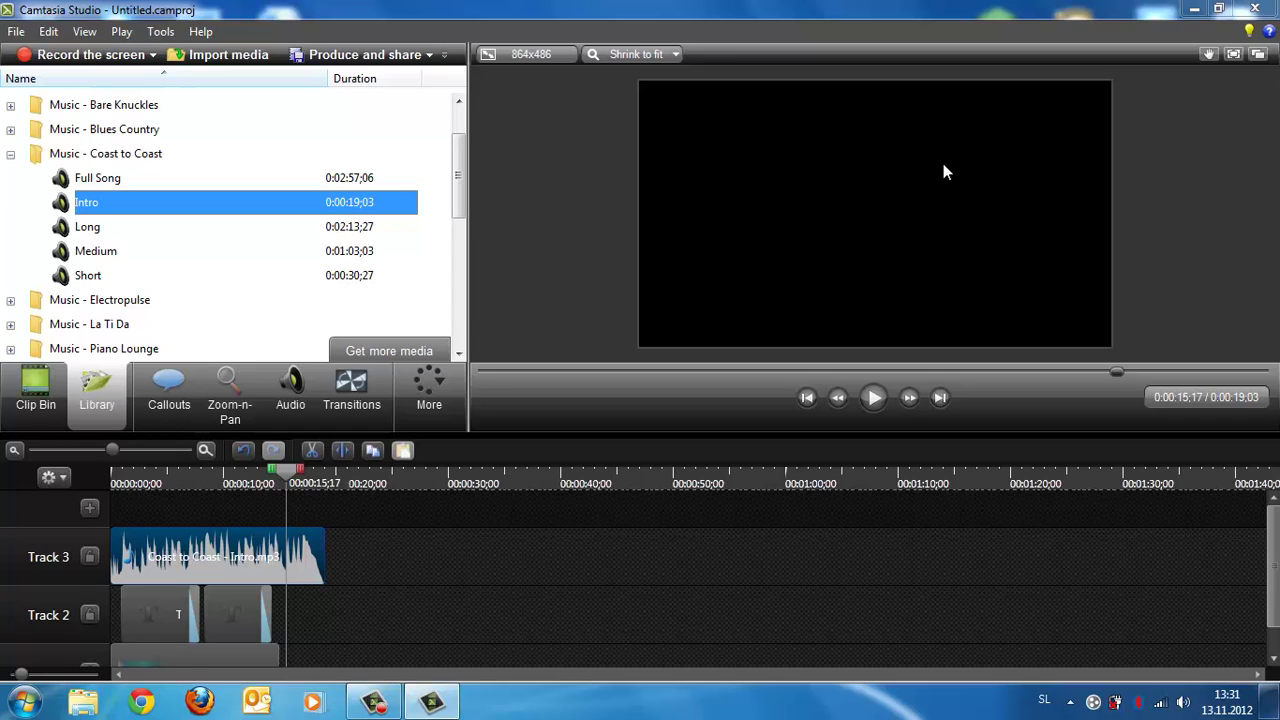
pyautogui.click(874, 398)
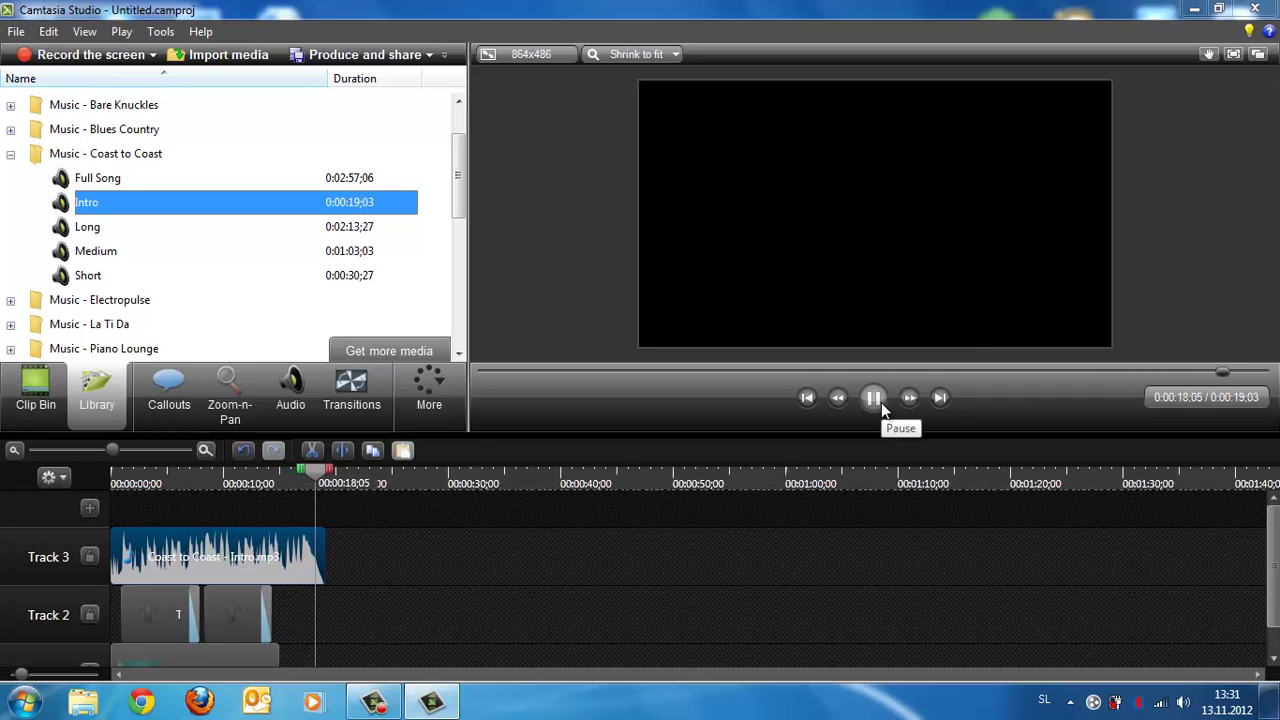
pyautogui.click(881, 402)
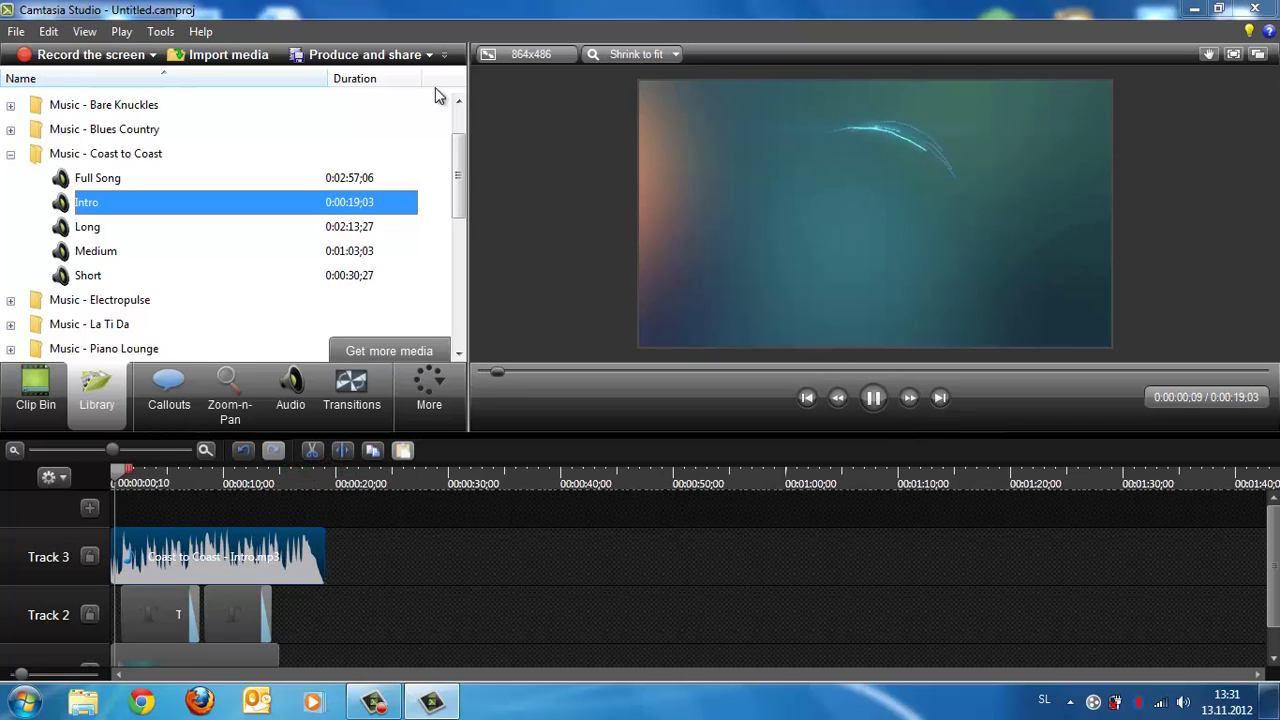
# Produce the project as 'Intro test' using the MP4 only (up to 720p) preset.
pyautogui.click(355, 55)
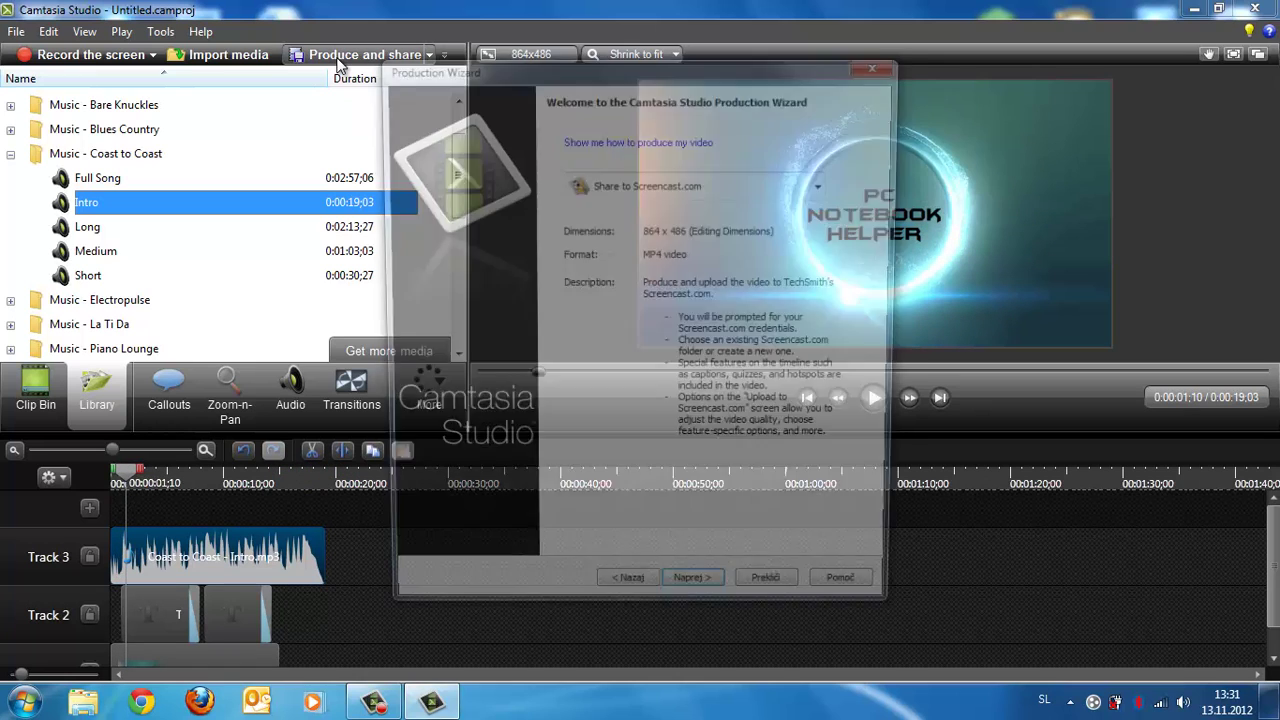
pyautogui.click(777, 192)
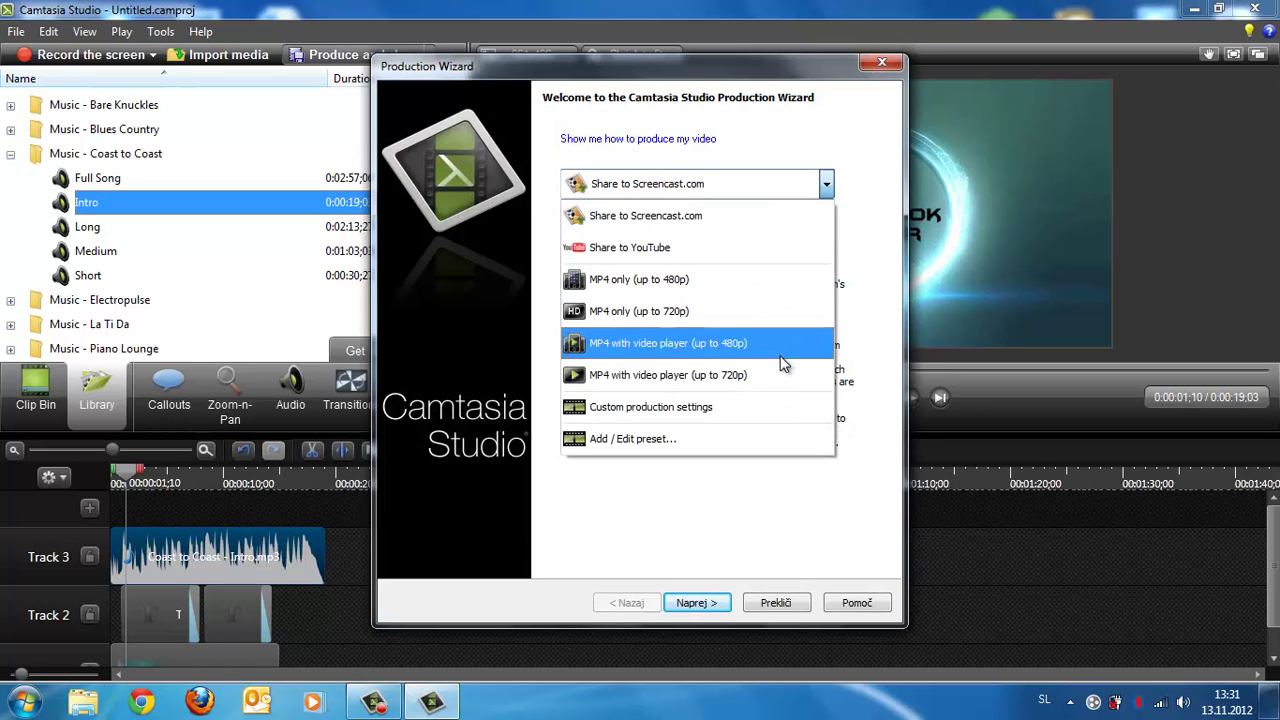
pyautogui.click(726, 318)
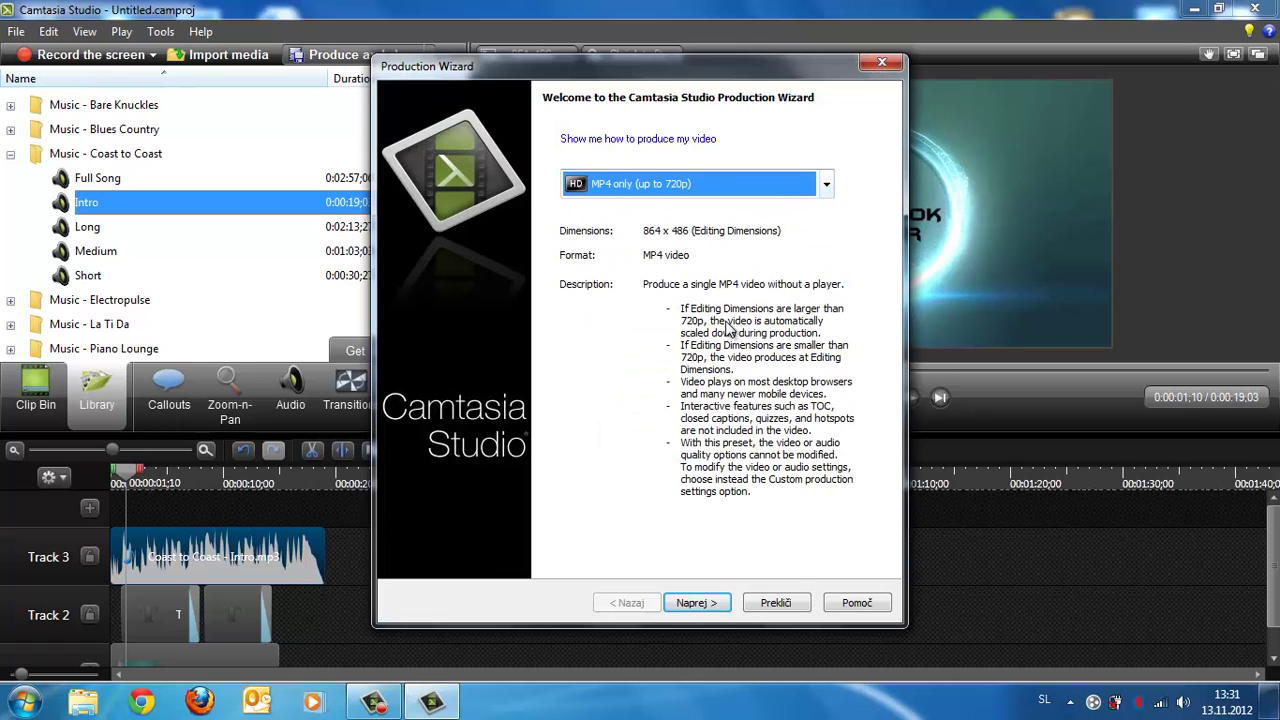
pyautogui.click(700, 602)
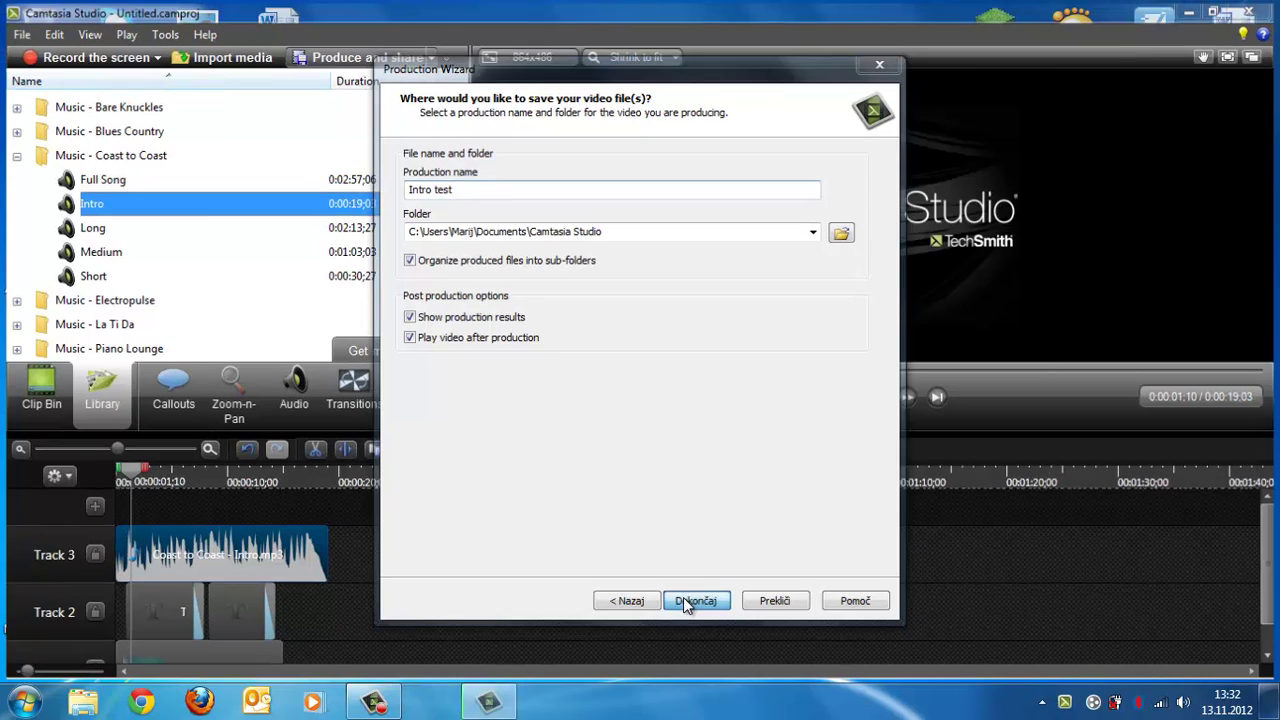
pyautogui.click(684, 600)
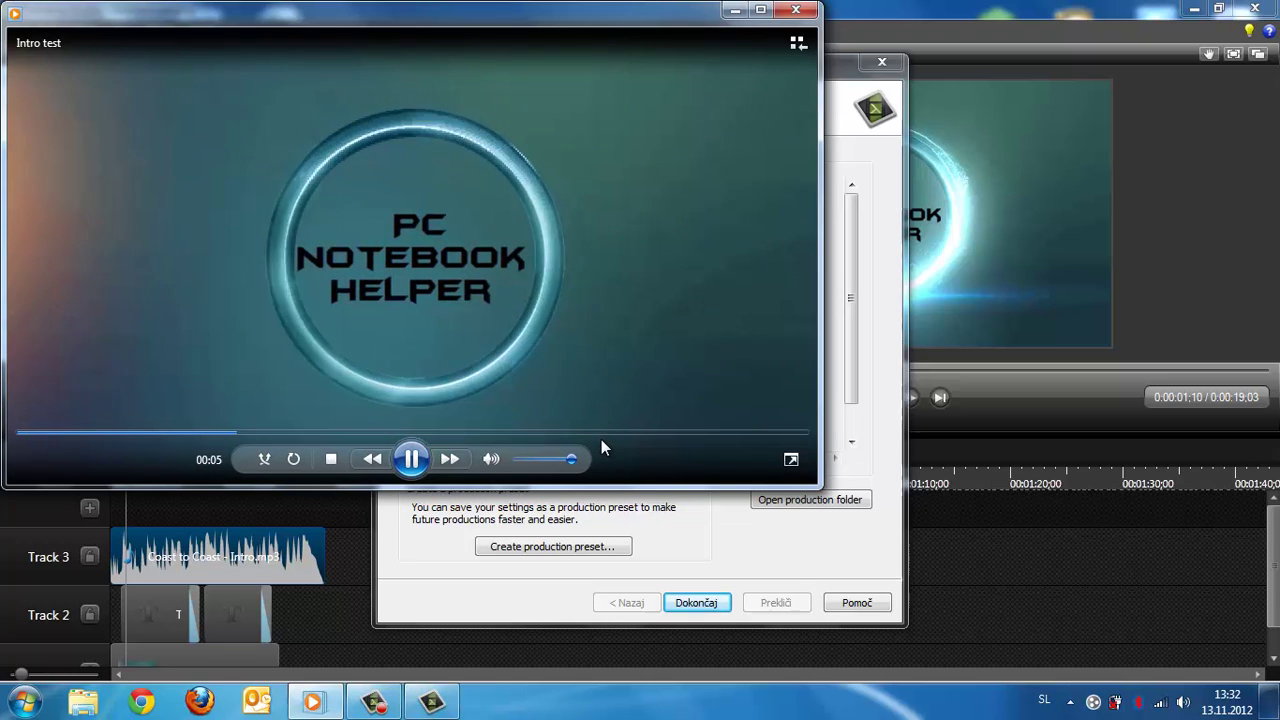
# Watch the rendered Intro test video full screen.
pyautogui.click(791, 459)
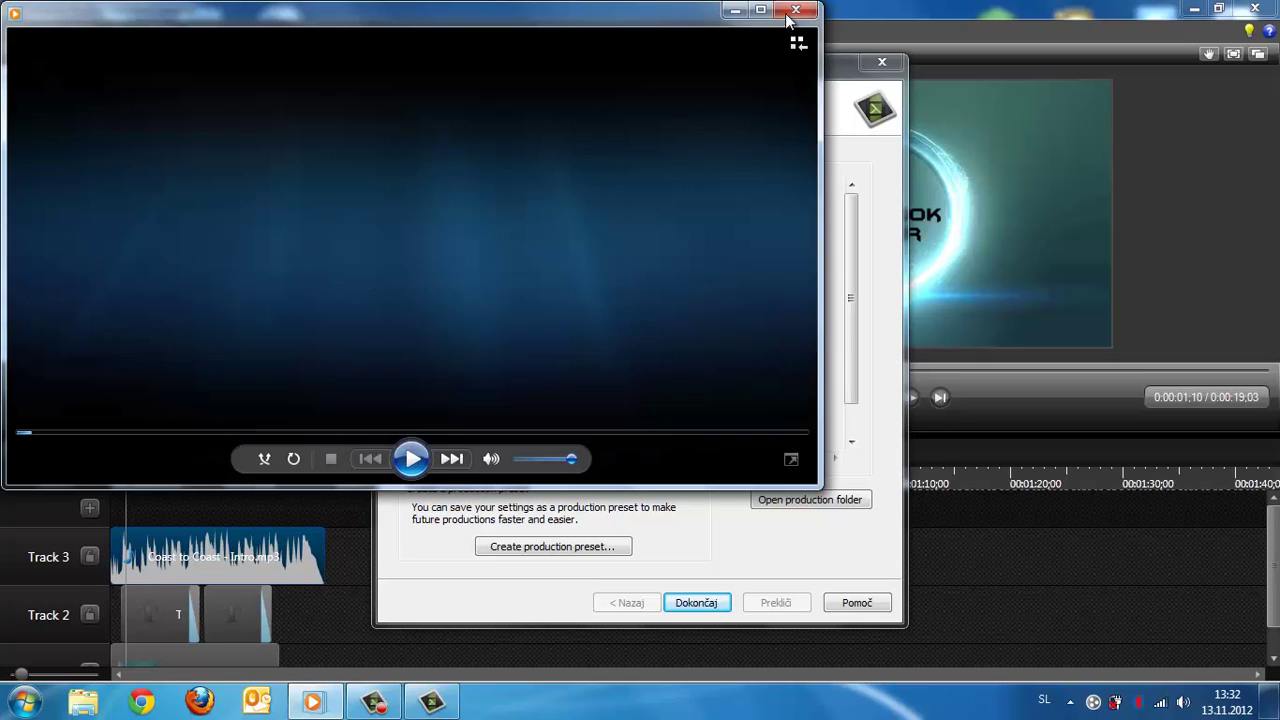
# Close Windows Media Player and the Production Results dialog.
pyautogui.click(795, 11)
pyautogui.click(698, 603)
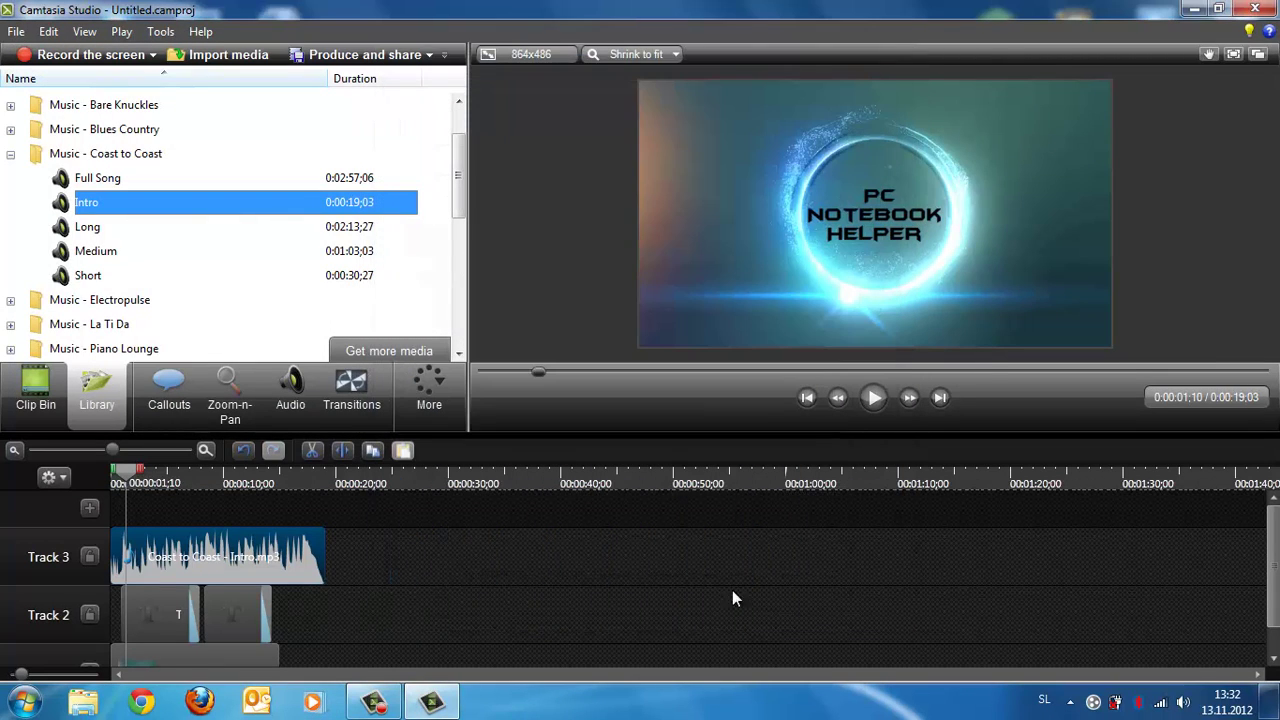